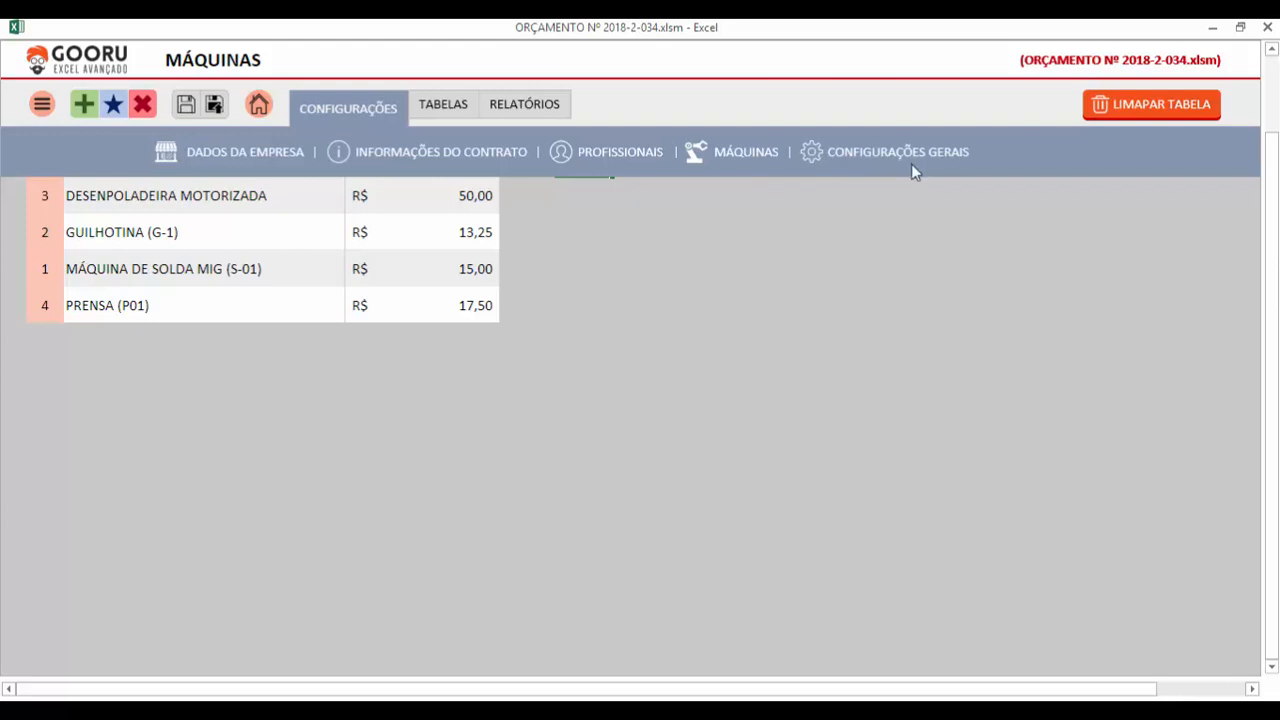
# Open the general settings and register the unit of measure M³ in the units list
pyautogui.click(917, 158)
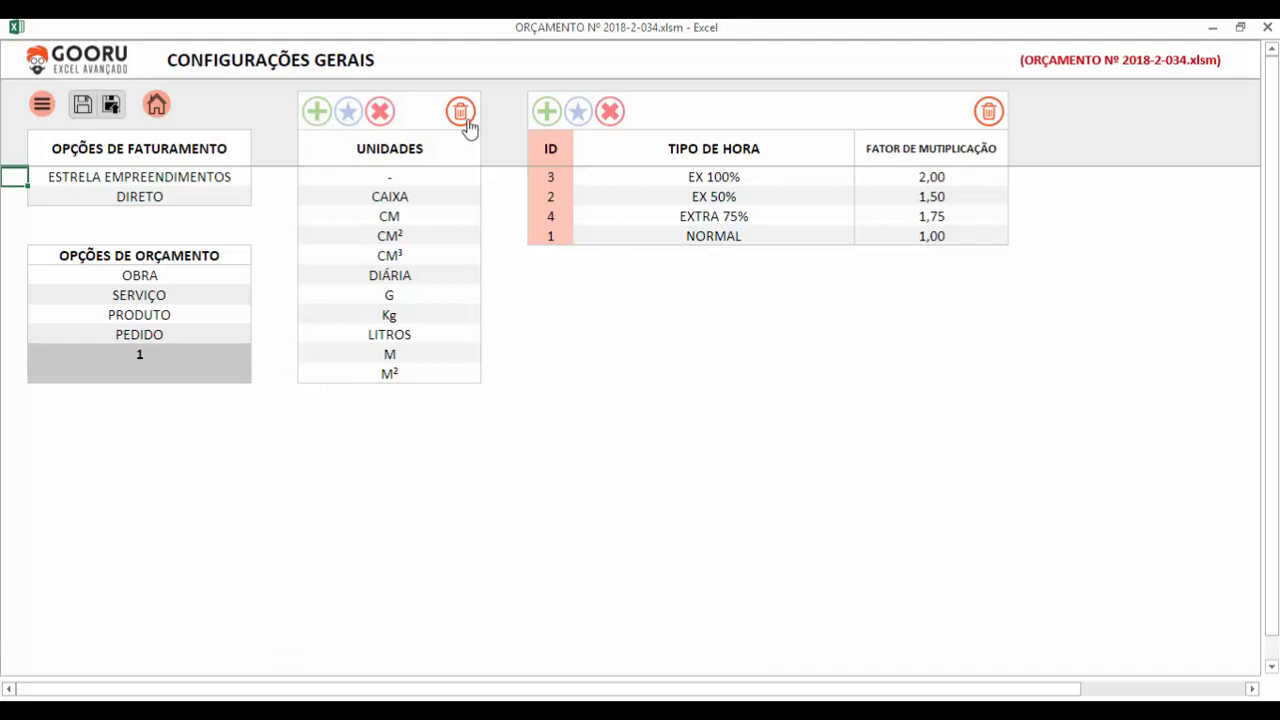
pyautogui.click(317, 126)
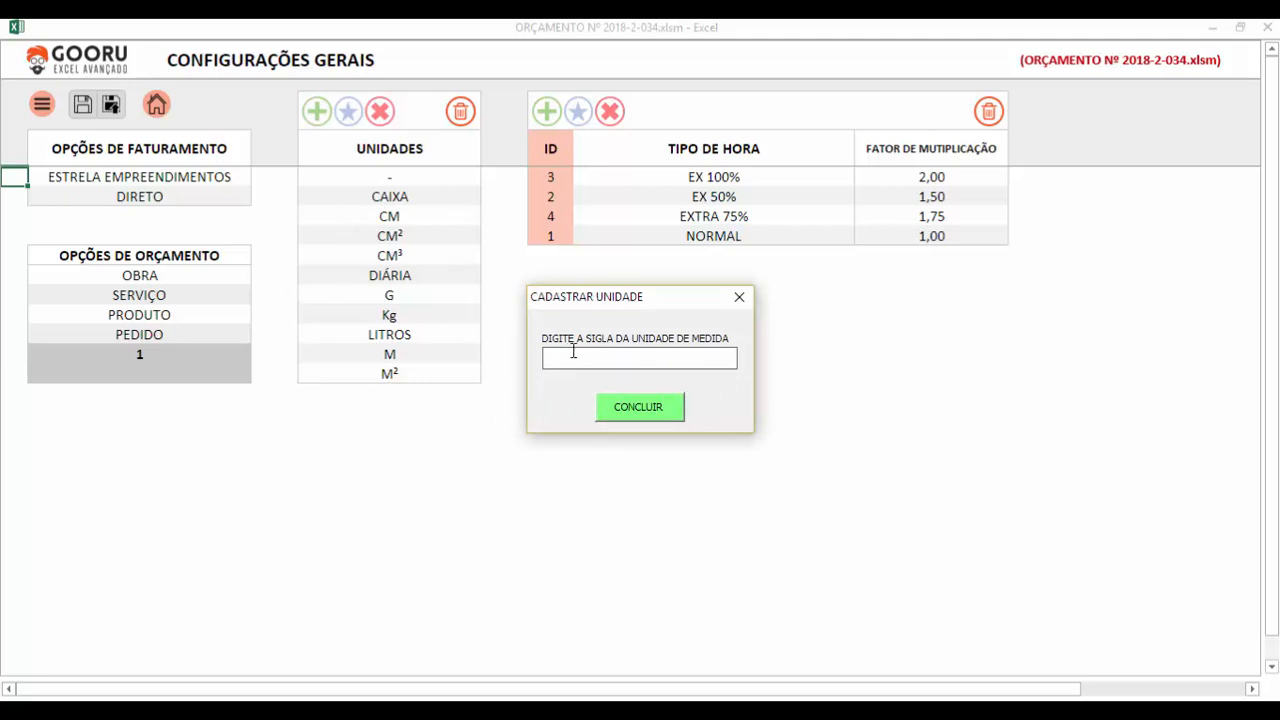
pyautogui.write('M³')
pyautogui.click(643, 413)
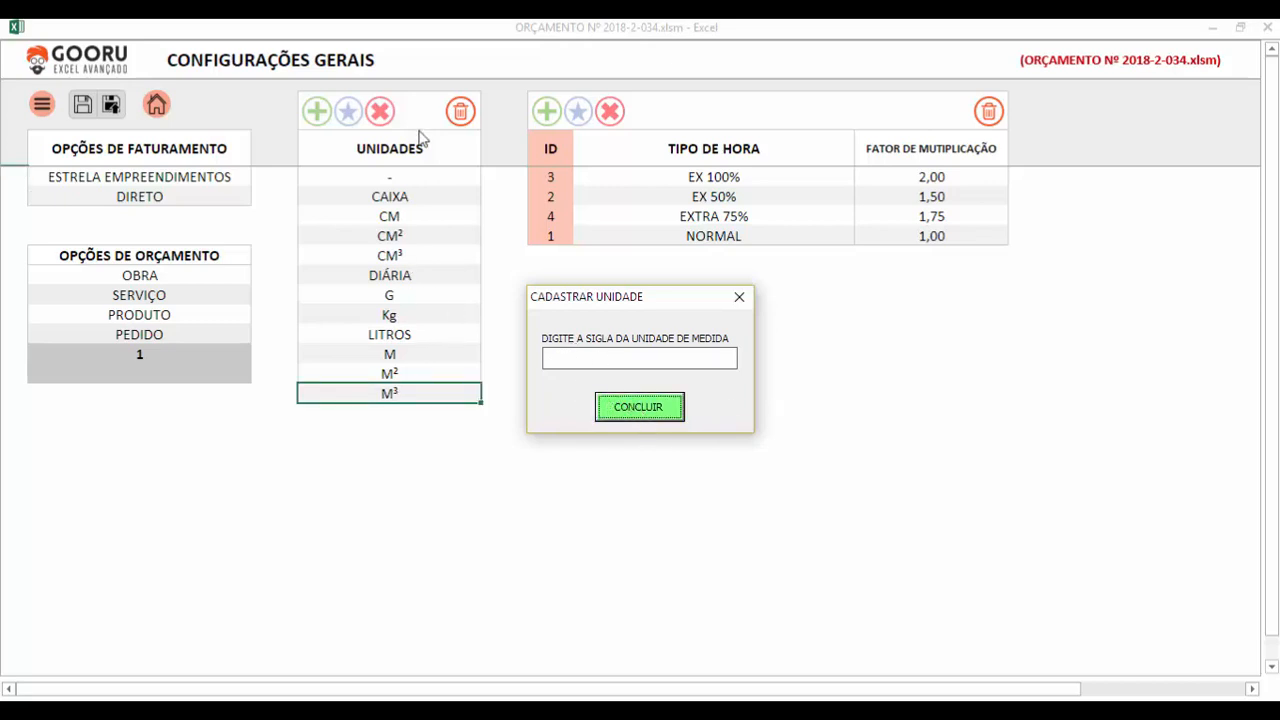
pyautogui.moveTo(599, 296); pyautogui.dragTo(648, 298)
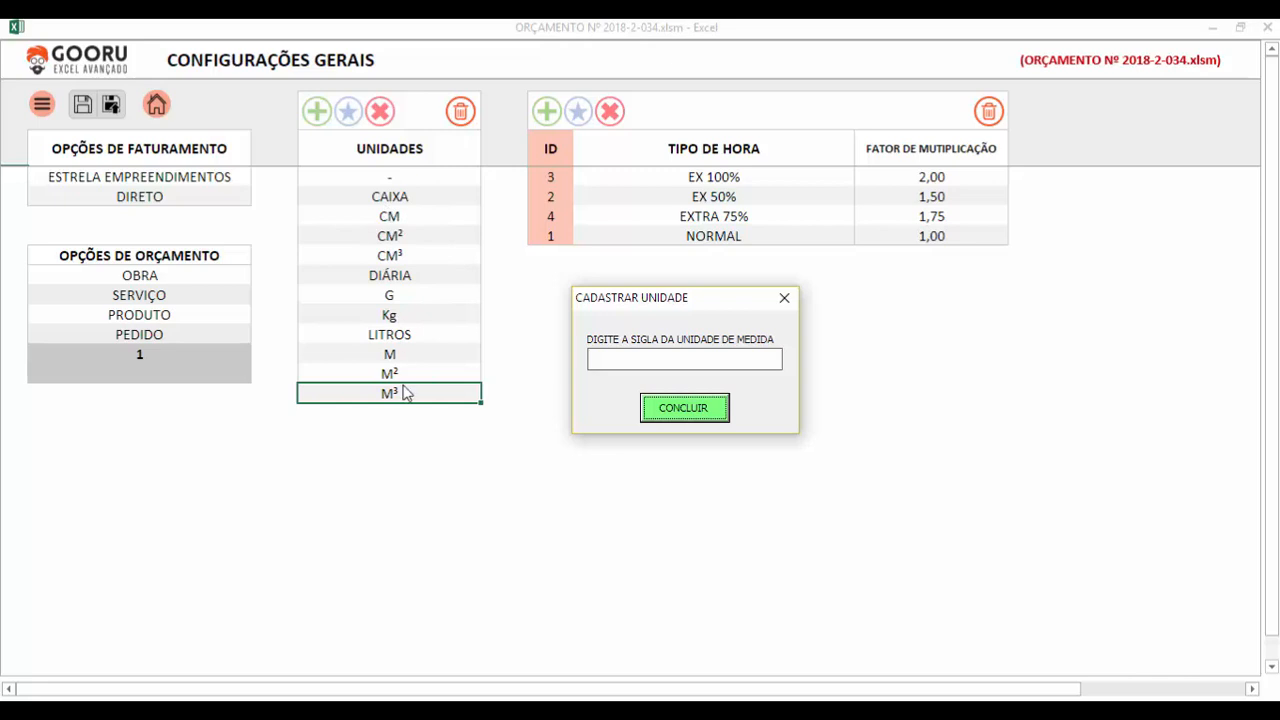
pyautogui.moveTo(670, 304); pyautogui.dragTo(694, 316)
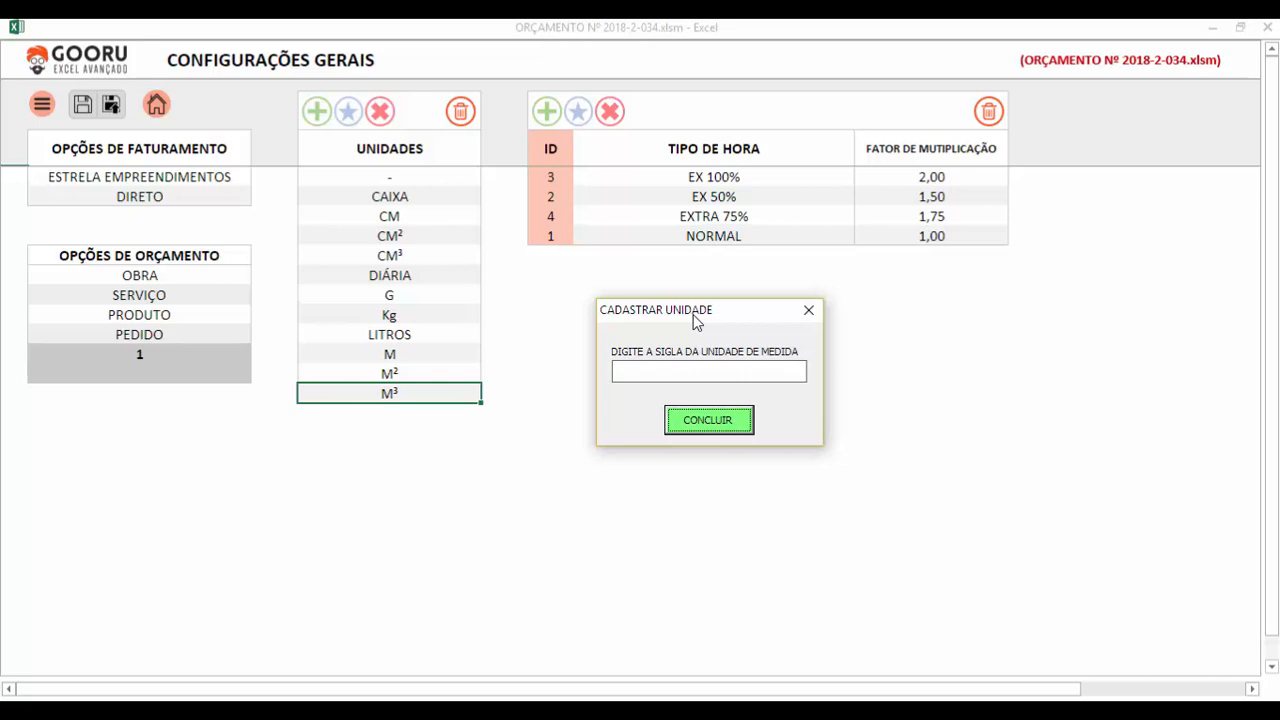
# Try to register the unit M³ a second time
pyautogui.click(723, 373)
pyautogui.write('M³')
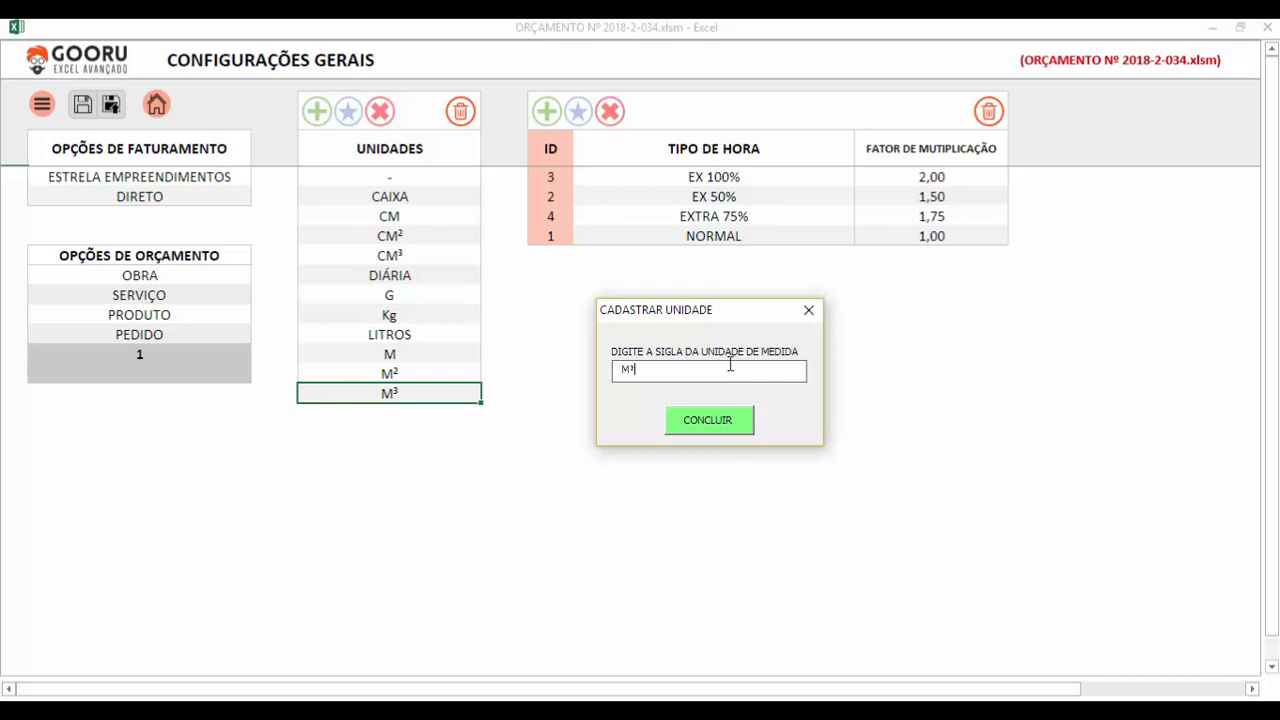
pyautogui.click(724, 421)
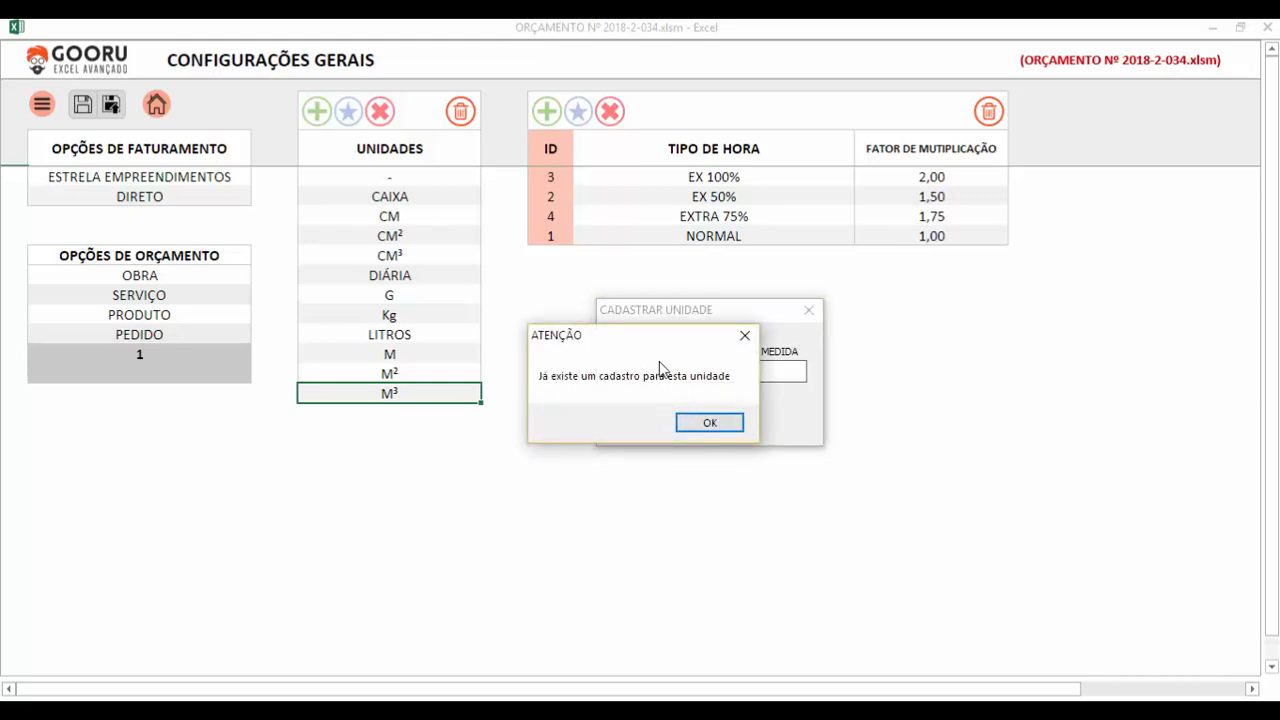
pyautogui.moveTo(645, 343); pyautogui.dragTo(950, 380)
pyautogui.click(1052, 378)
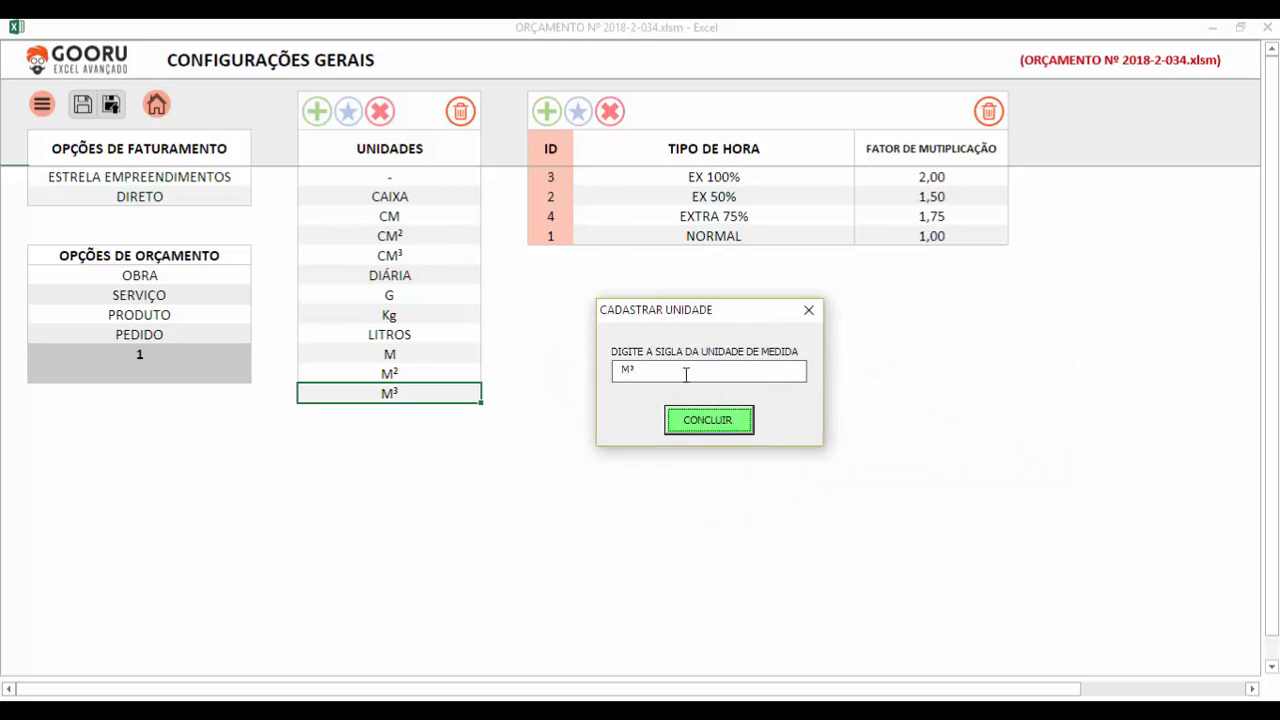
# Replace the entered unit abbreviation with m³ in lowercase and register it
pyautogui.moveTo(634, 371); pyautogui.dragTo(601, 372)
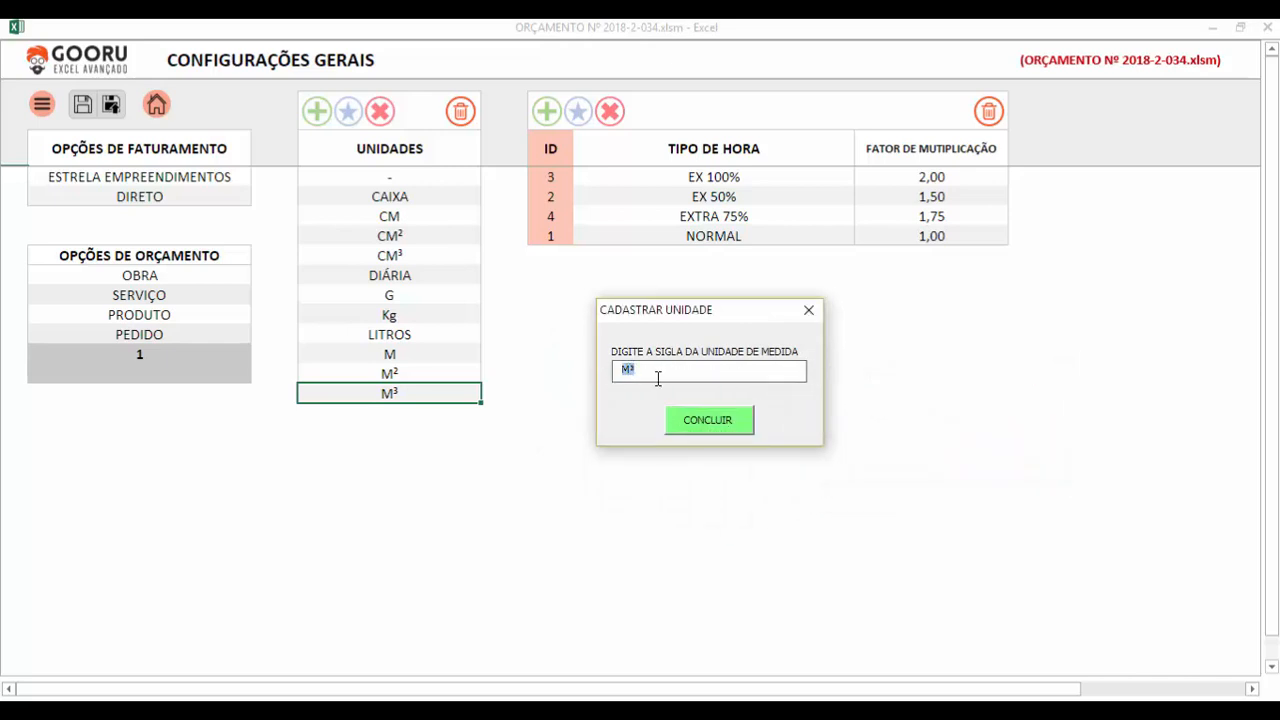
pyautogui.click(635, 369)
pyautogui.press('BackSpace')
pyautogui.write('M')
pyautogui.click(707, 420)
# Compare the M², m³ and M³ entries at the end of the units list
pyautogui.click(440, 372)
pyautogui.click(429, 391)
pyautogui.click(428, 410)
pyautogui.click(430, 393)
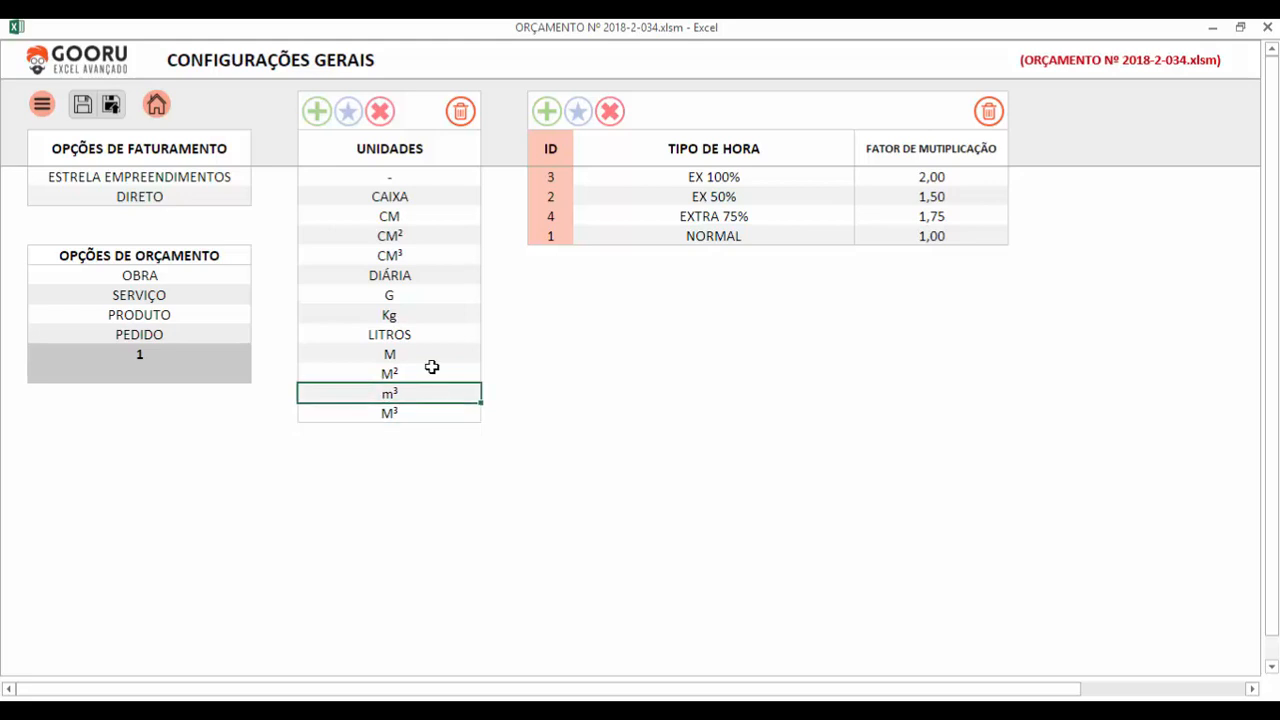
pyautogui.click(432, 370)
pyautogui.click(423, 392)
pyautogui.click(421, 373)
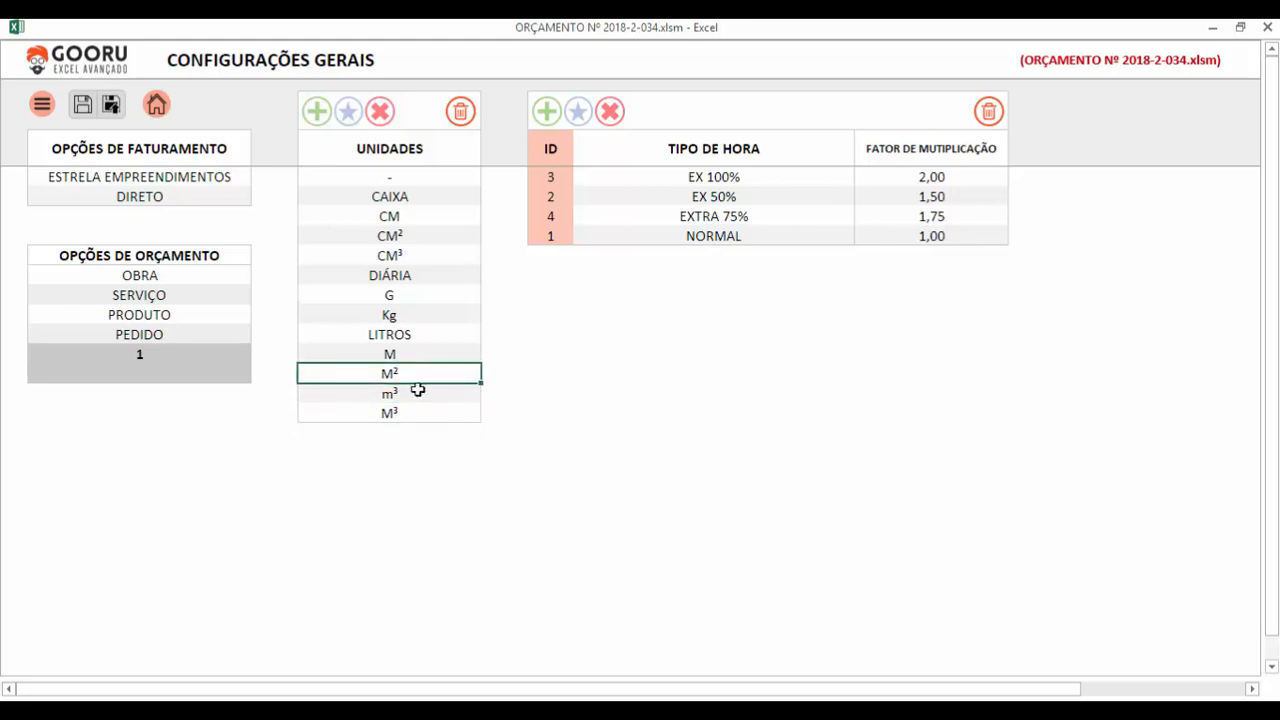
pyautogui.click(421, 394)
pyautogui.click(429, 410)
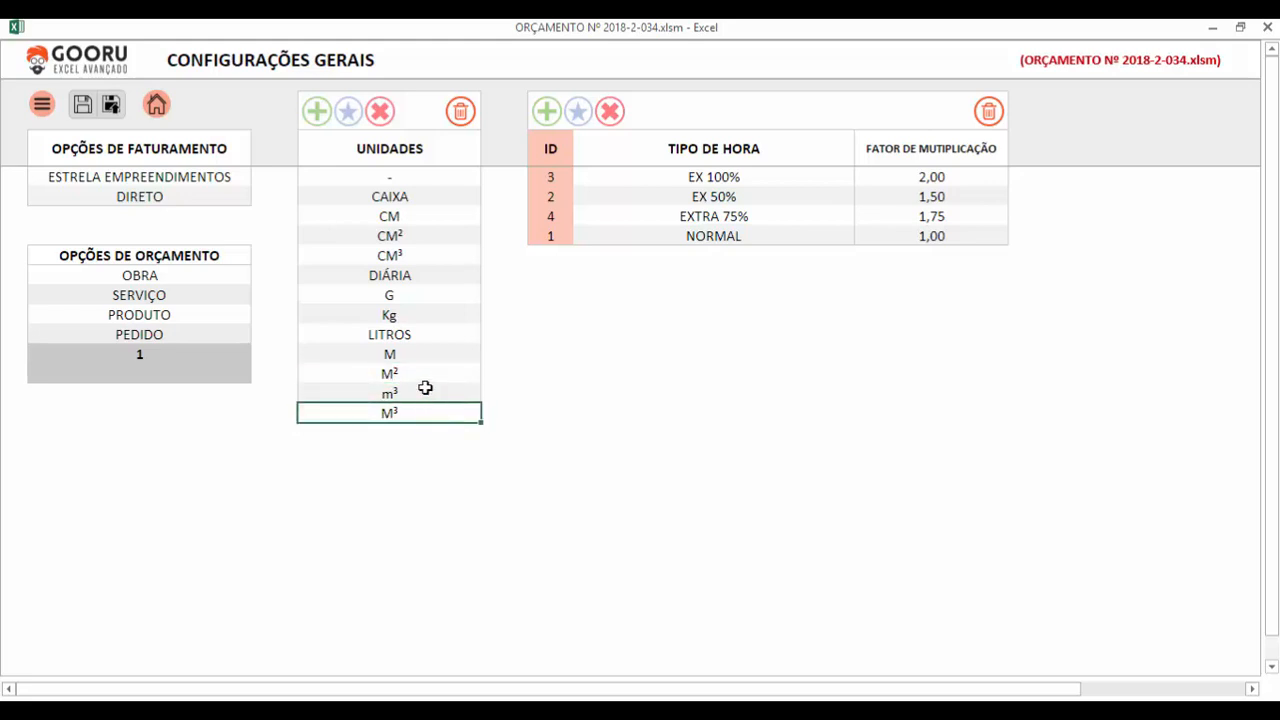
pyautogui.click(430, 394)
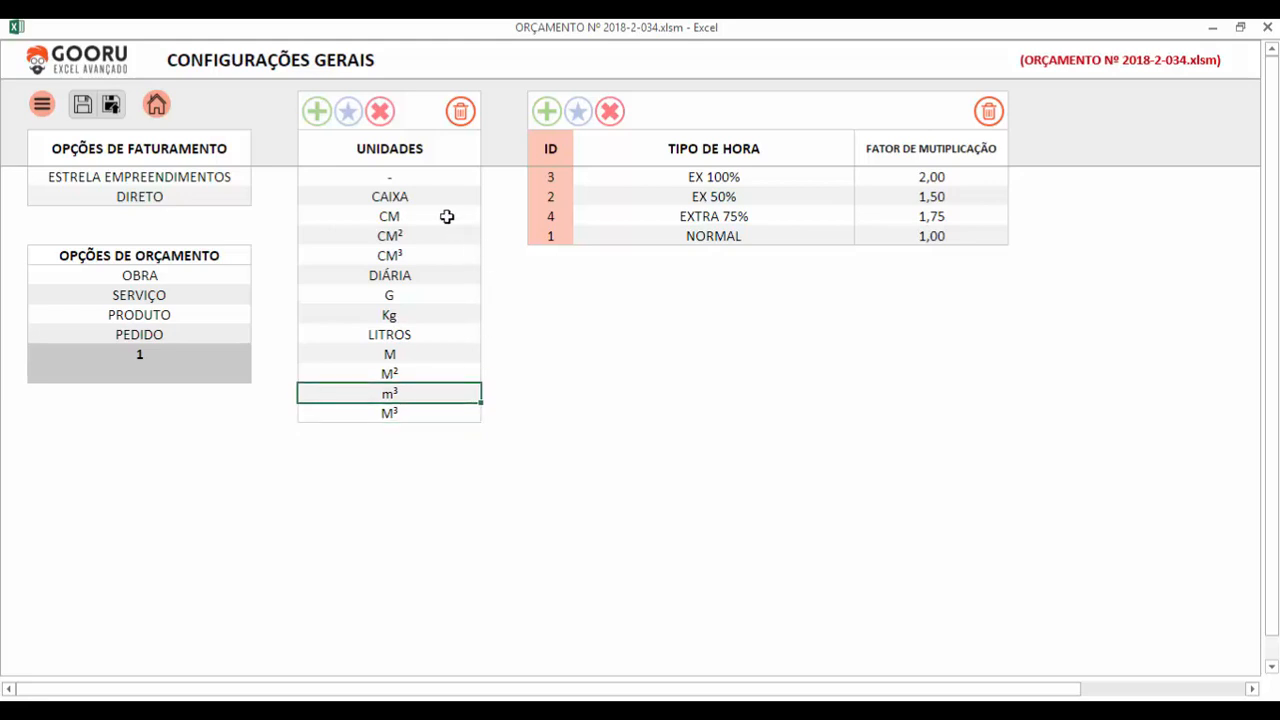
pyautogui.click(400, 372)
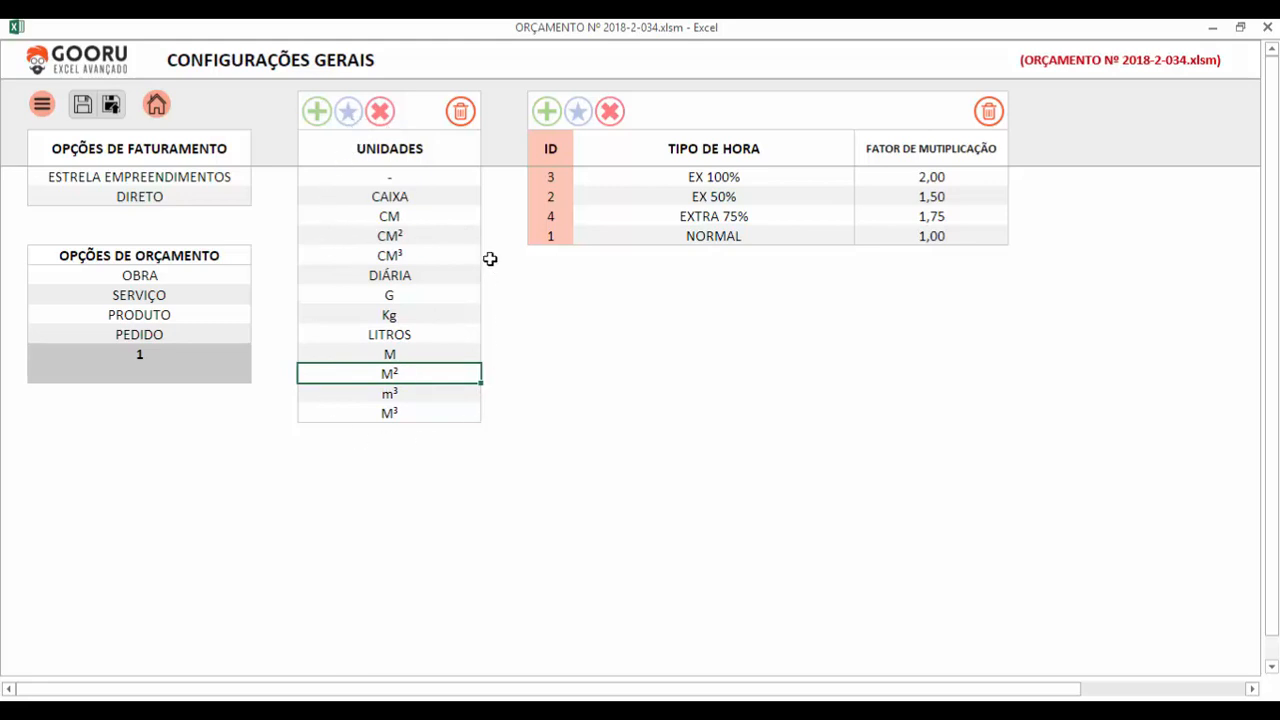
# Edit the LITROS entry in the units list so its abbreviation is L
pyautogui.click(424, 337)
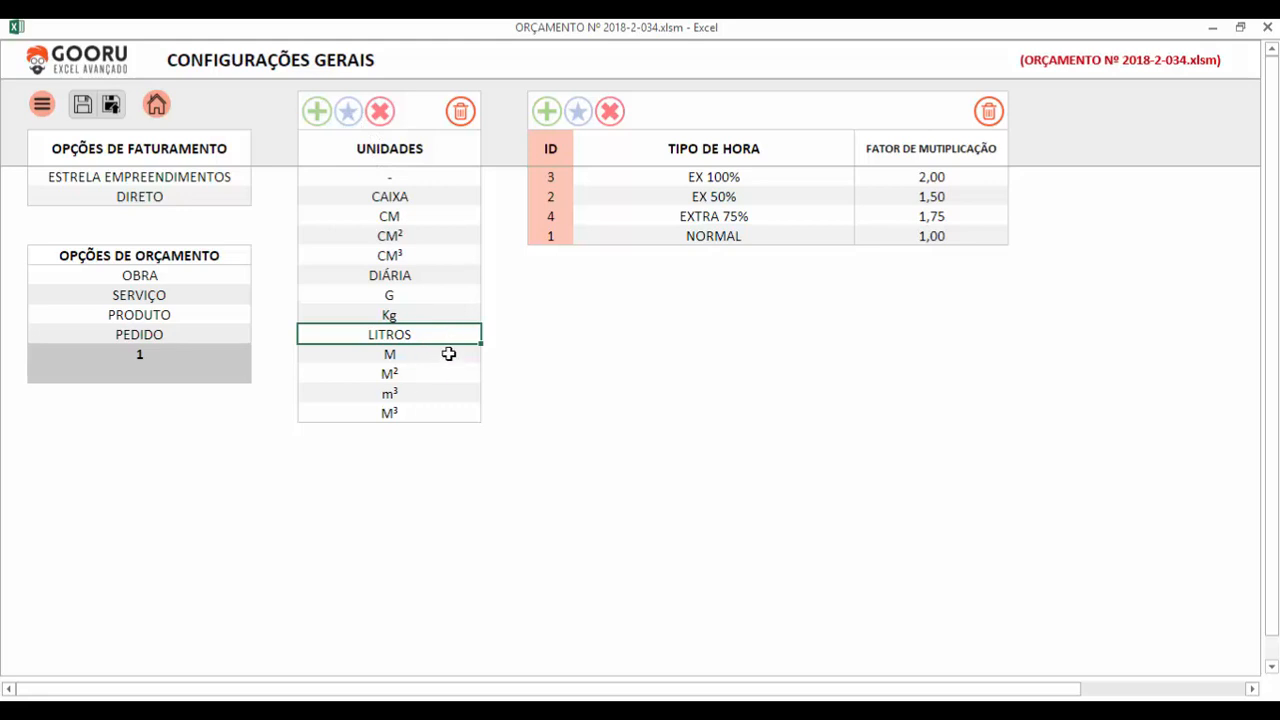
pyautogui.click(349, 111)
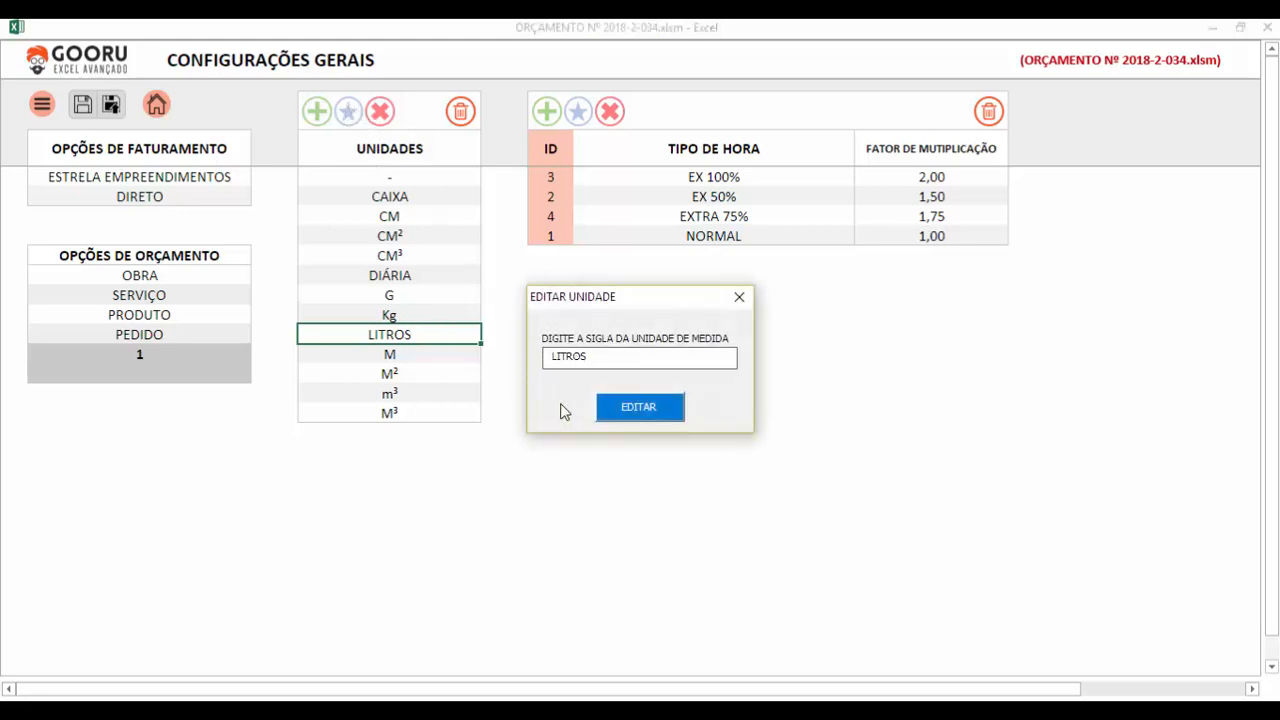
pyautogui.moveTo(597, 303); pyautogui.dragTo(657, 281)
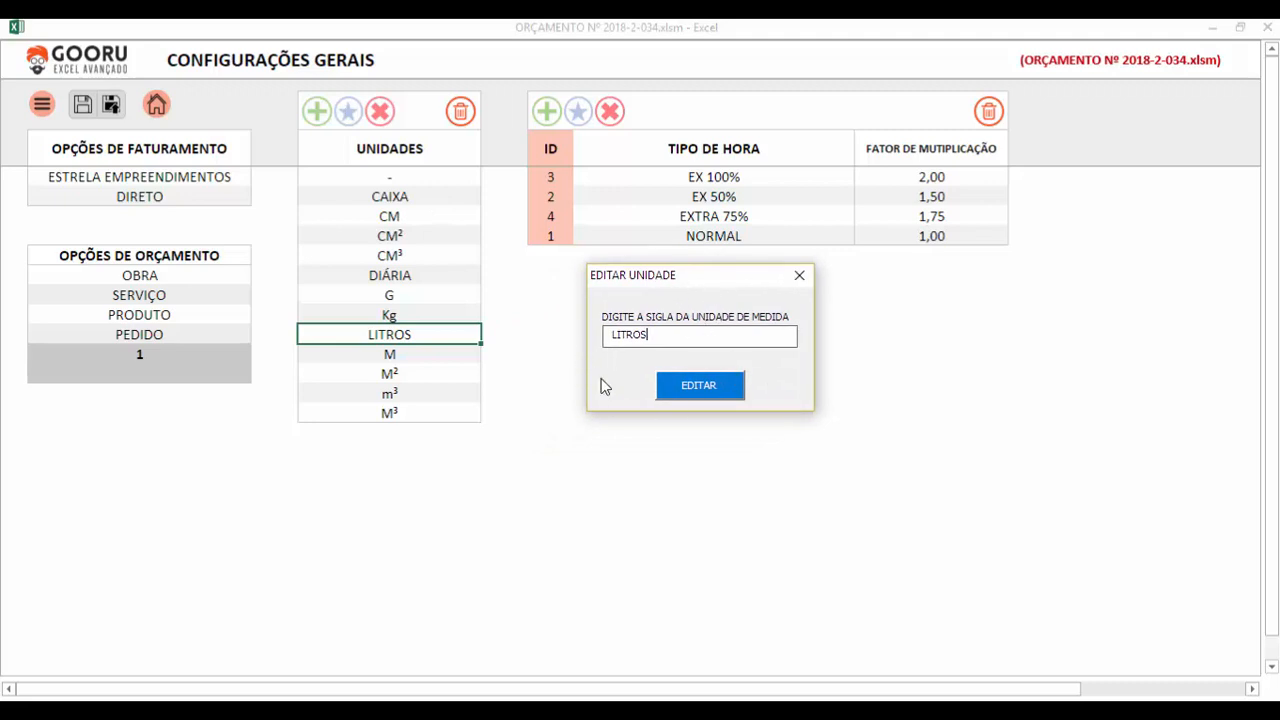
pyautogui.moveTo(670, 337); pyautogui.dragTo(606, 339)
pyautogui.moveTo(660, 339); pyautogui.dragTo(650, 372)
pyautogui.press('BackSpace')
pyautogui.press('BackSpace')
pyautogui.click(733, 393)
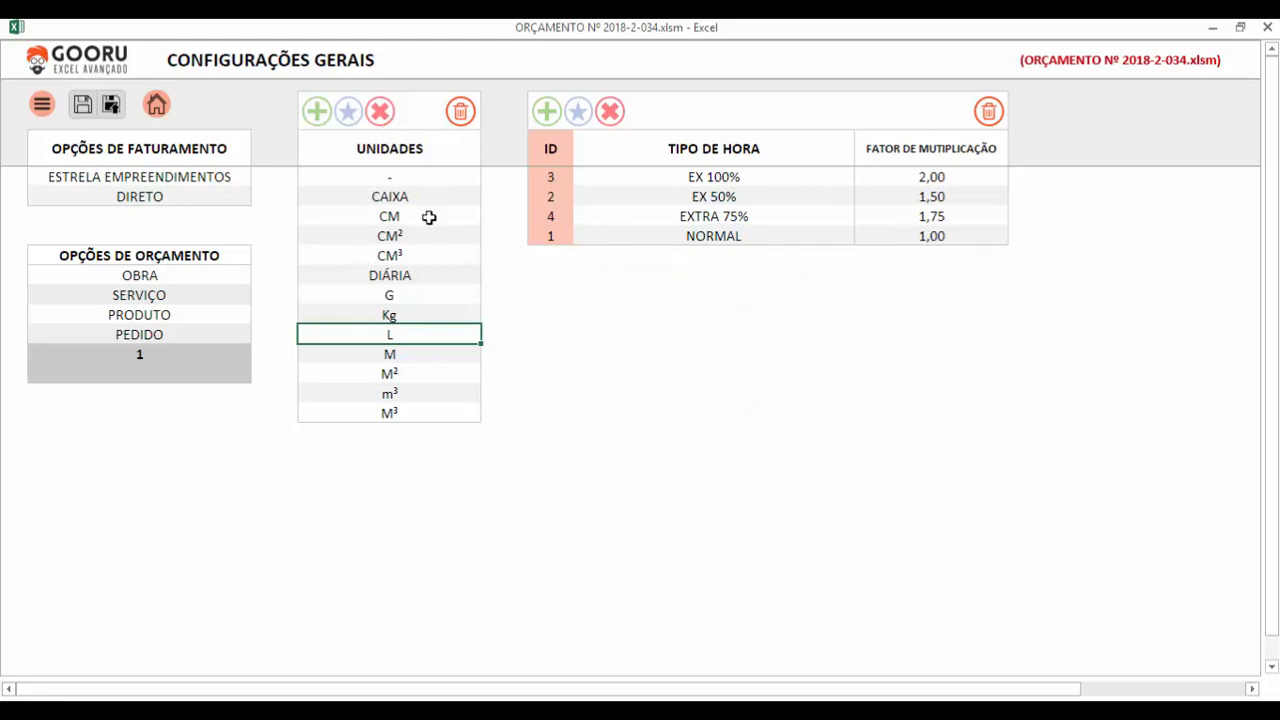
# Delete the lowercase m³ entry from the units list
pyautogui.click(413, 393)
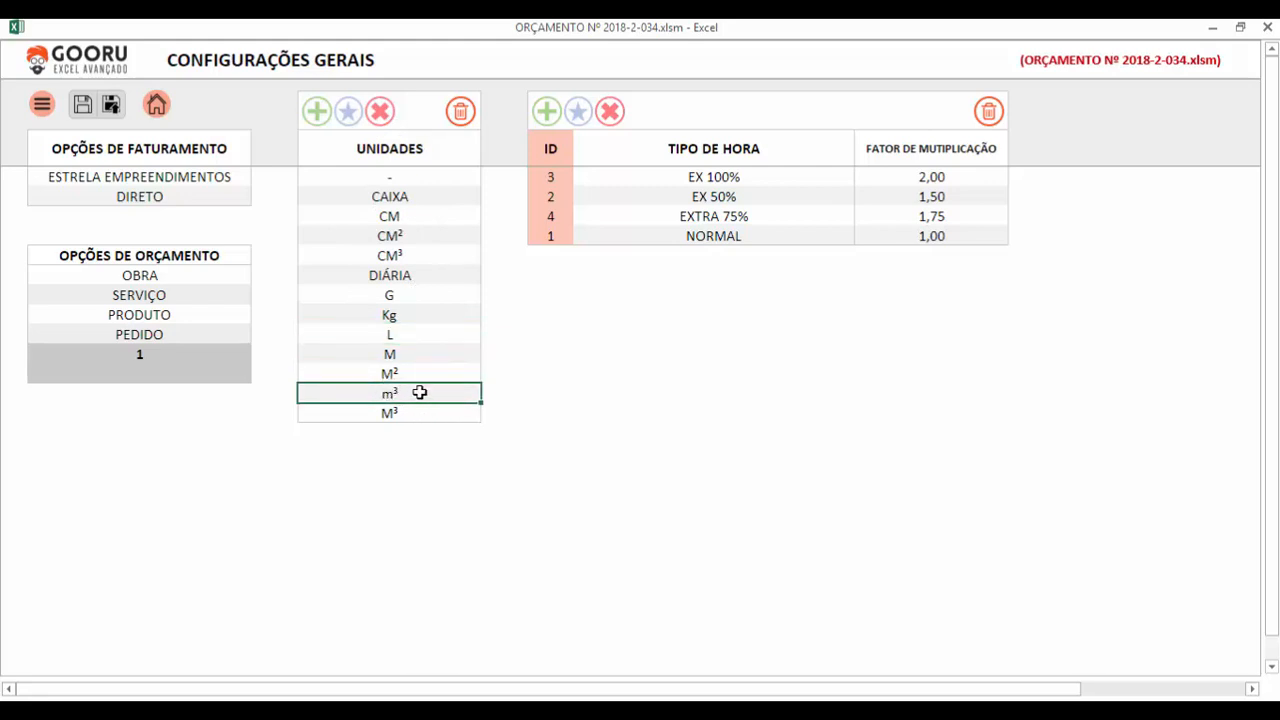
pyautogui.click(379, 113)
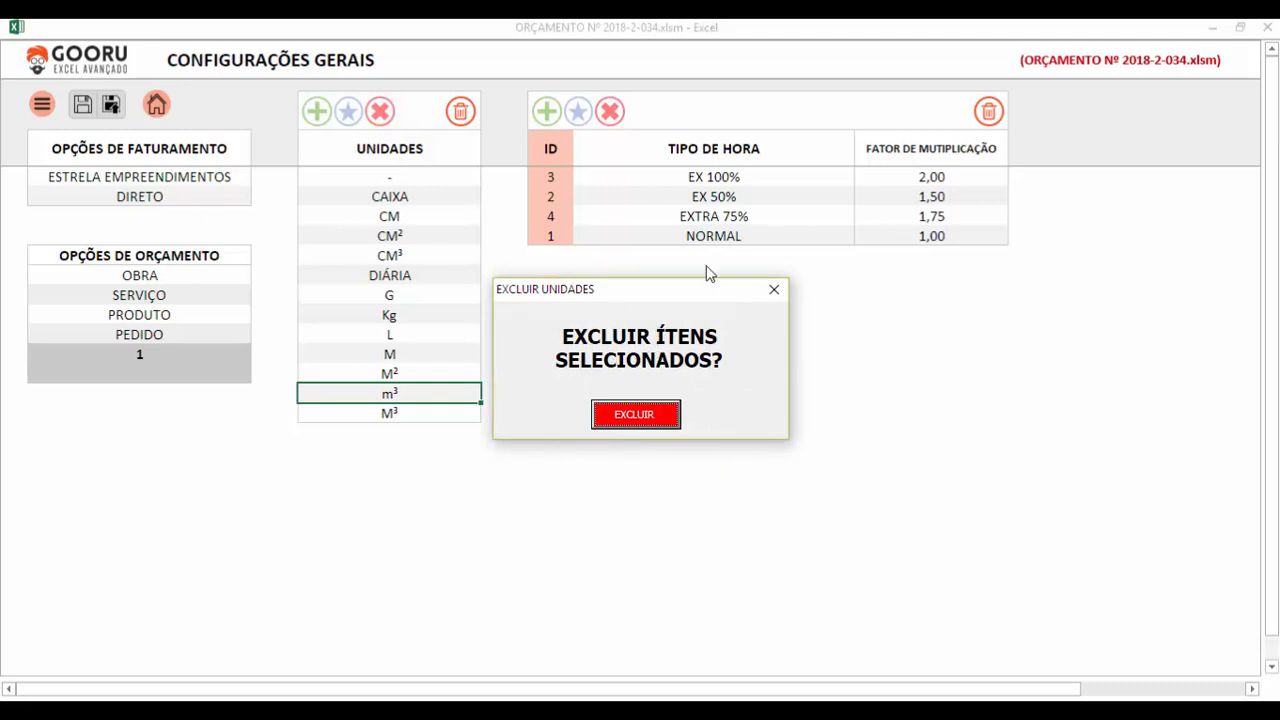
pyautogui.moveTo(614, 290); pyautogui.dragTo(678, 276)
pyautogui.click(686, 405)
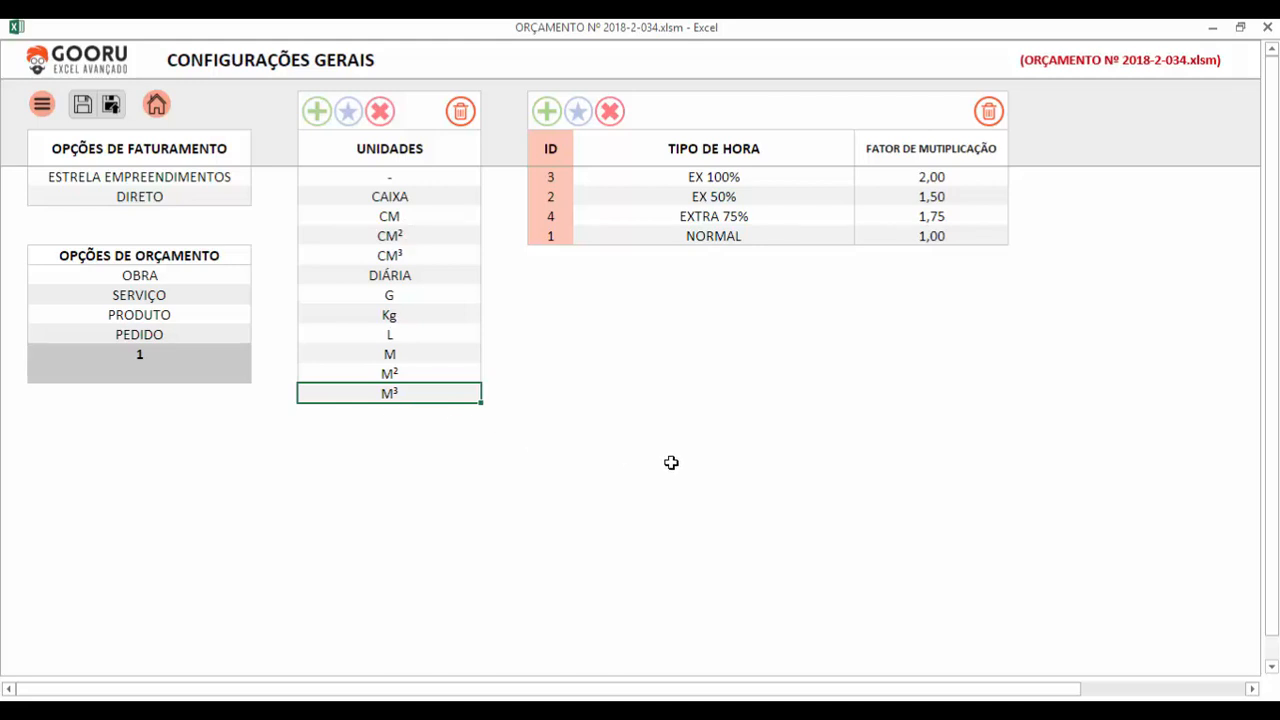
pyautogui.click(380, 112)
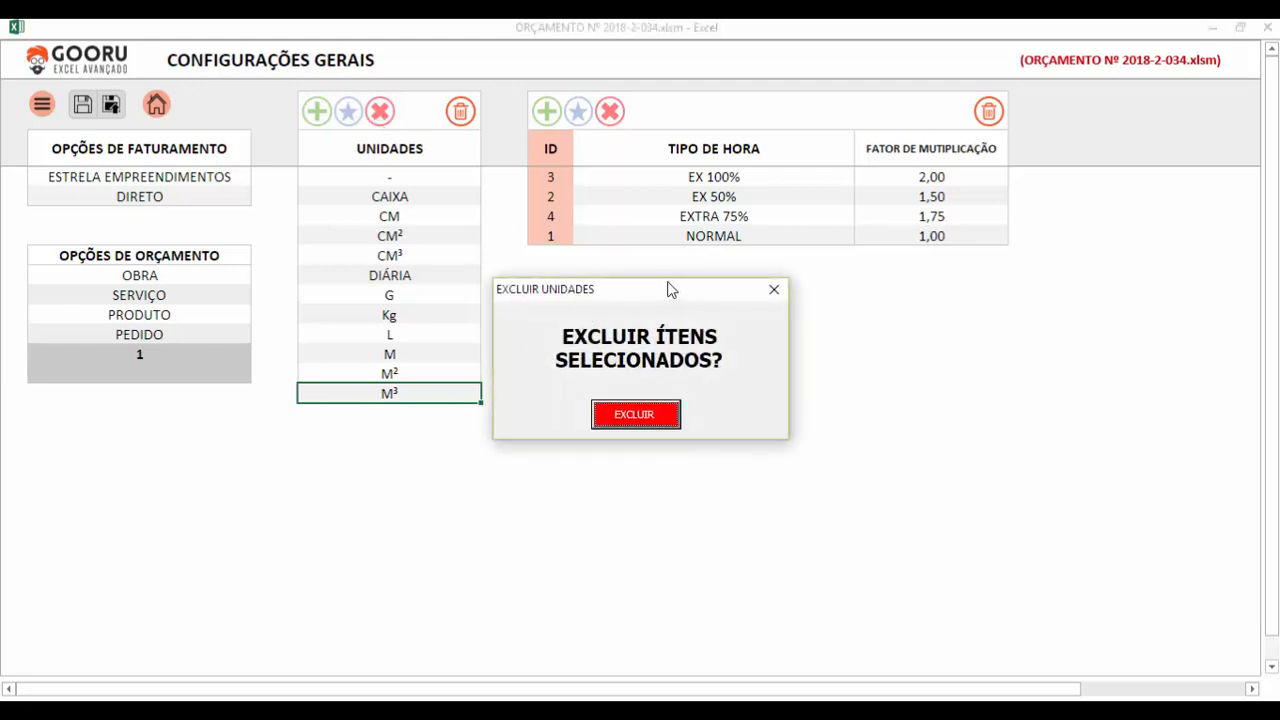
pyautogui.click(774, 291)
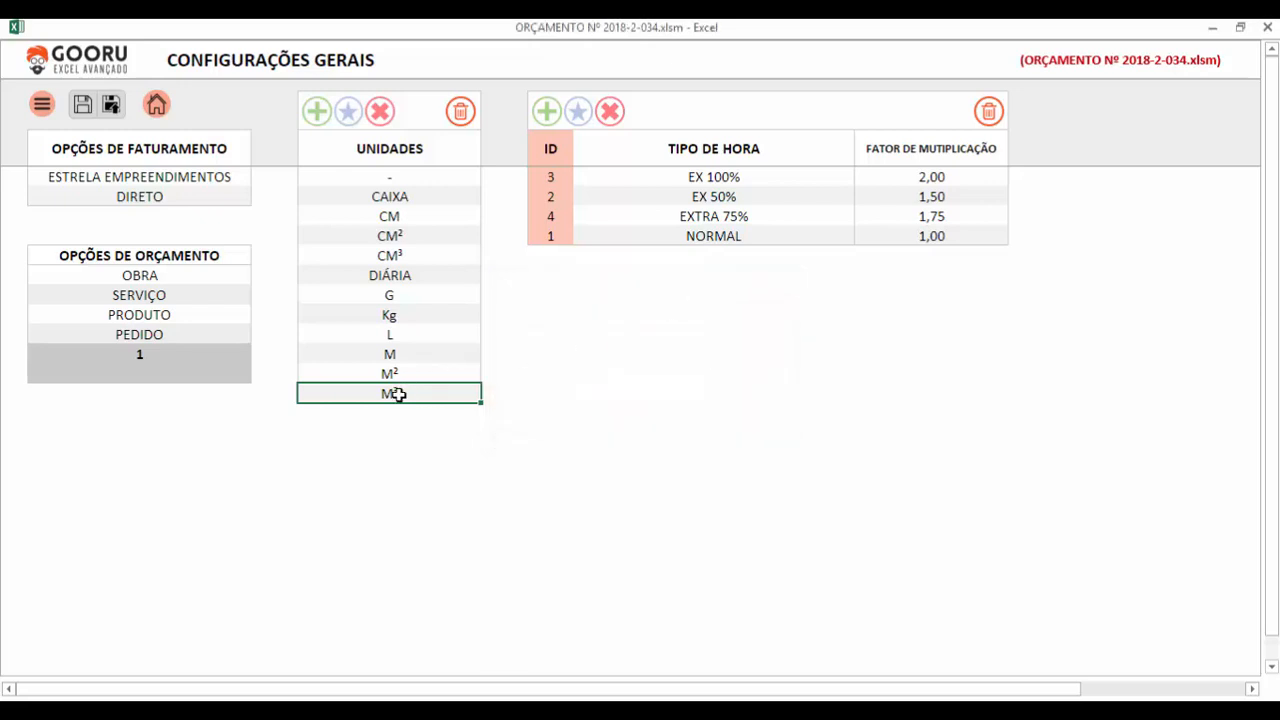
pyautogui.moveTo(398, 393); pyautogui.dragTo(443, 397)
pyautogui.click(440, 312)
pyautogui.click(379, 113)
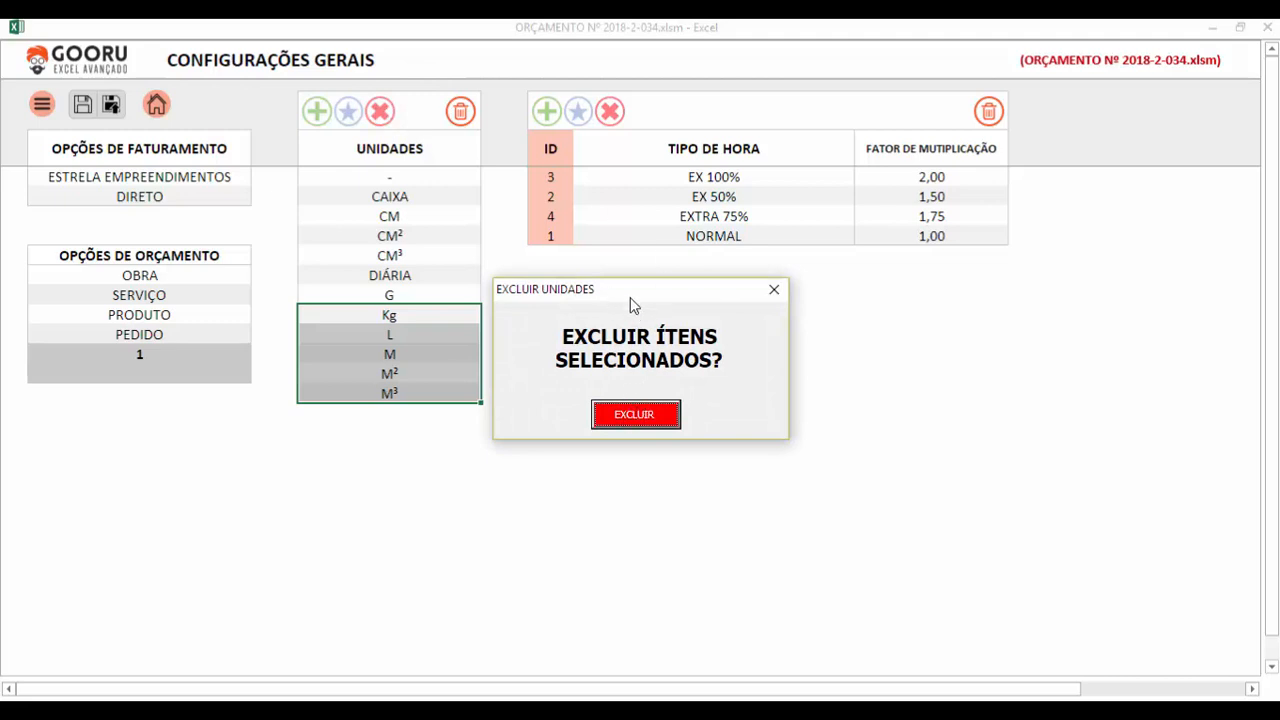
pyautogui.click(774, 289)
# Delete the five entries from Kg through M³ from the units list together
pyautogui.hotkey('shift', 'Up')
pyautogui.hotkey('shift', 'Up')
pyautogui.moveTo(435, 317); pyautogui.dragTo(431, 397)
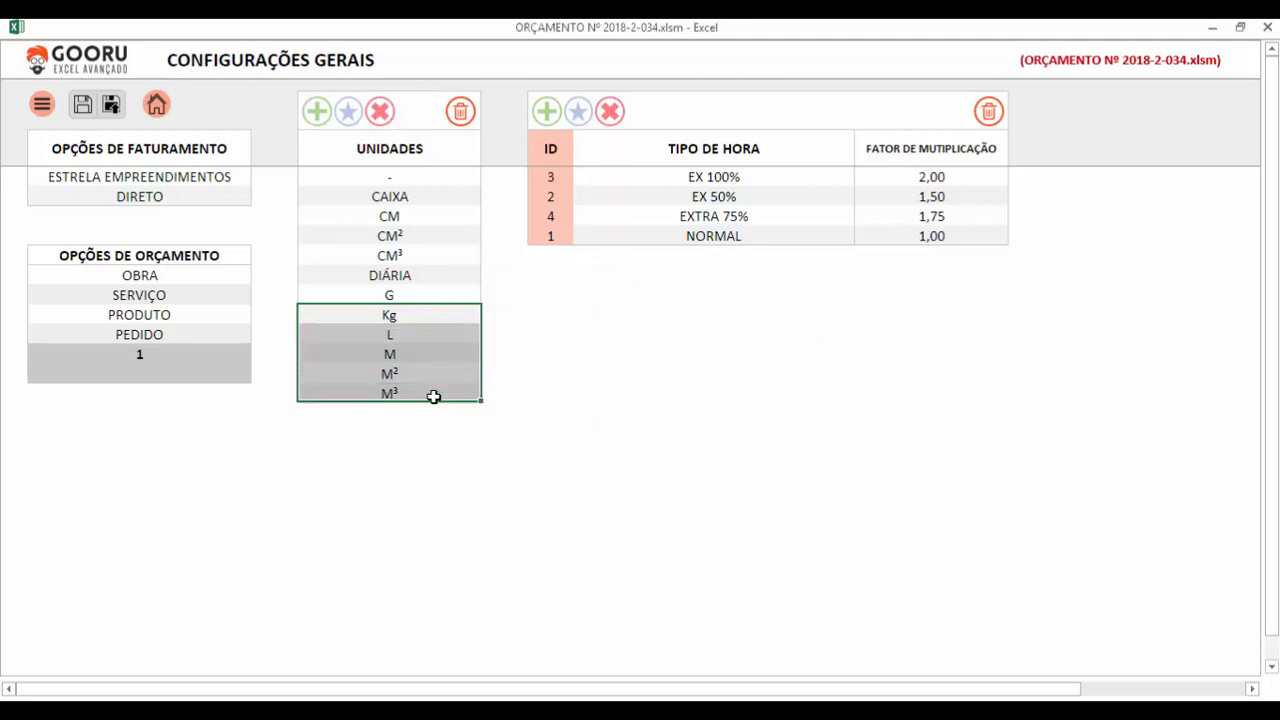
pyautogui.click(386, 120)
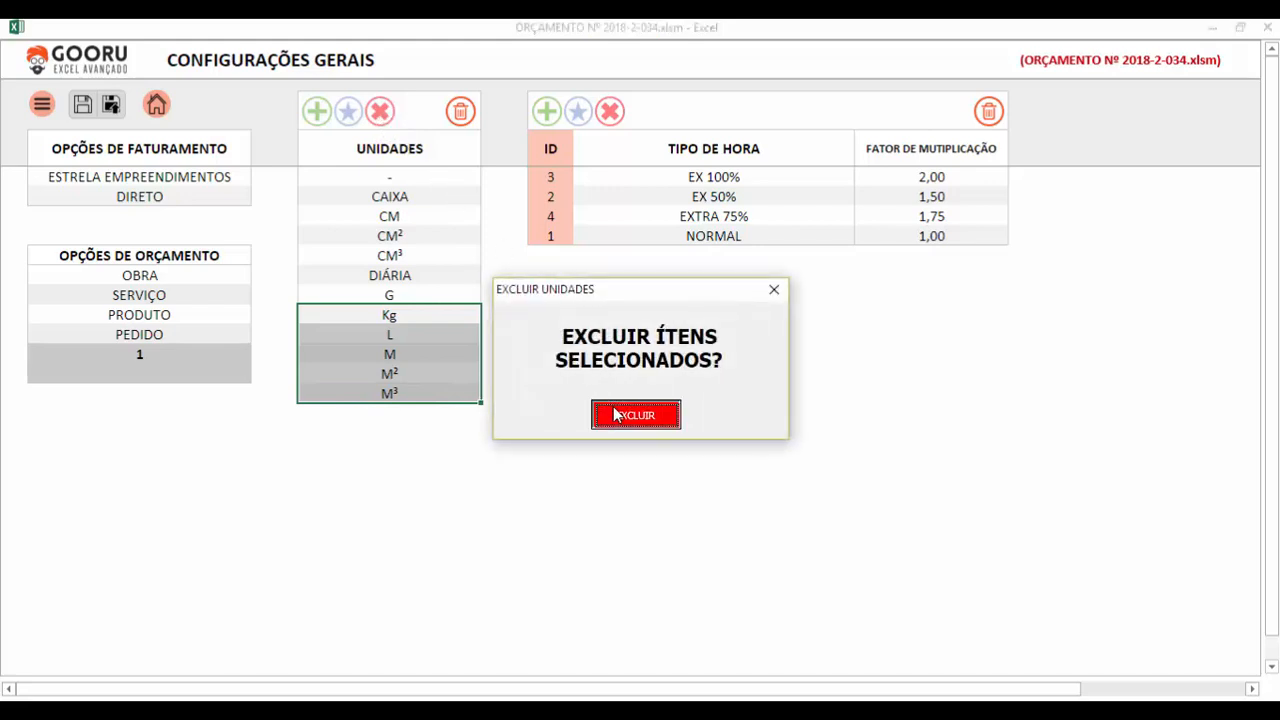
pyautogui.click(635, 414)
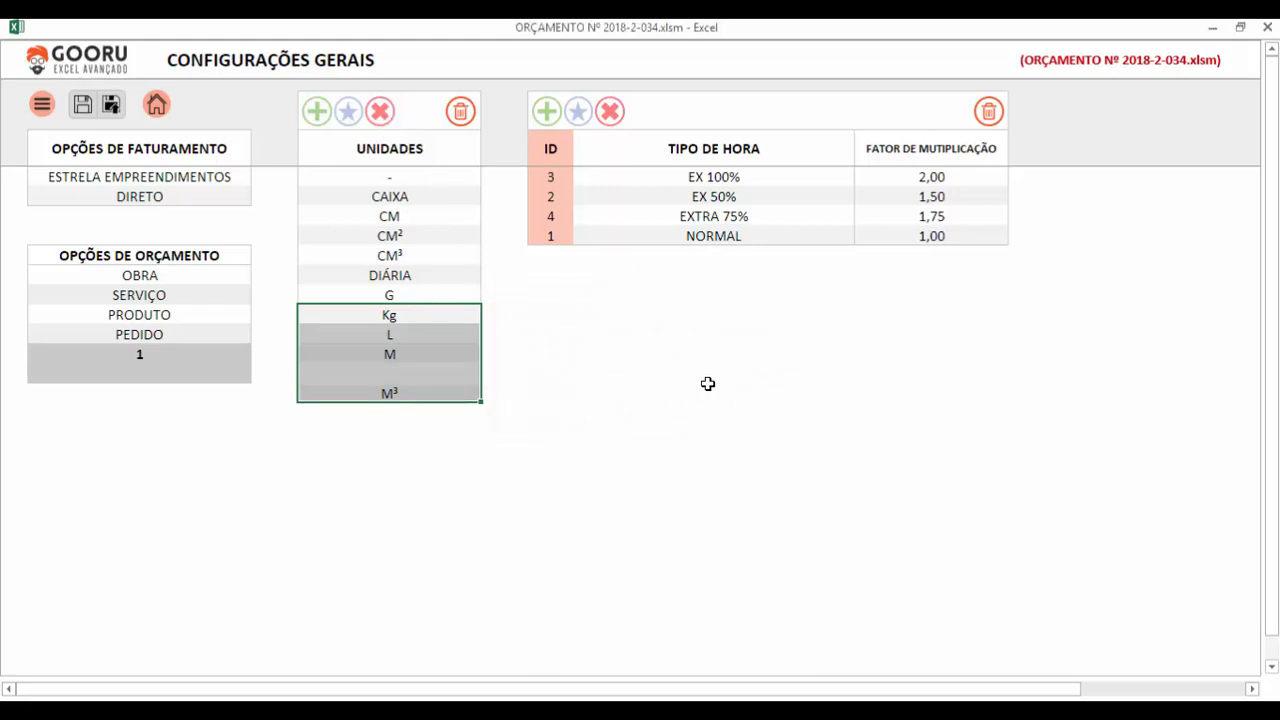
pyautogui.click(653, 352)
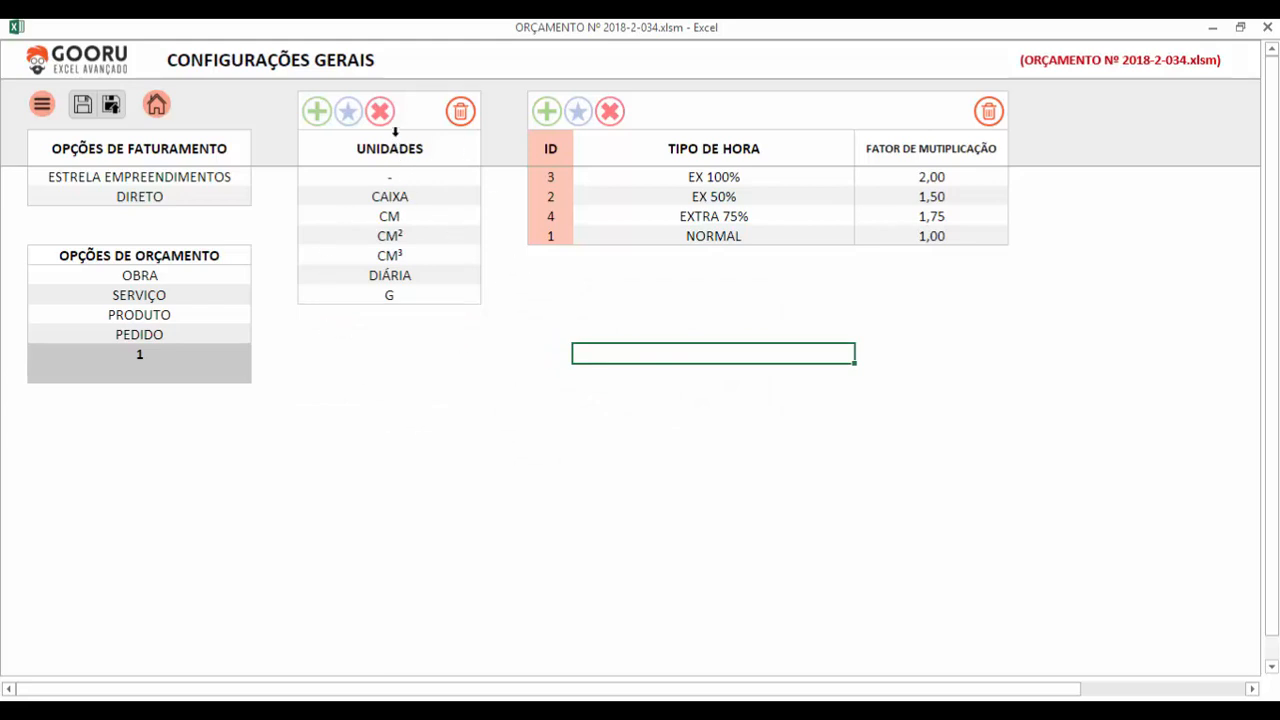
pyautogui.click(460, 112)
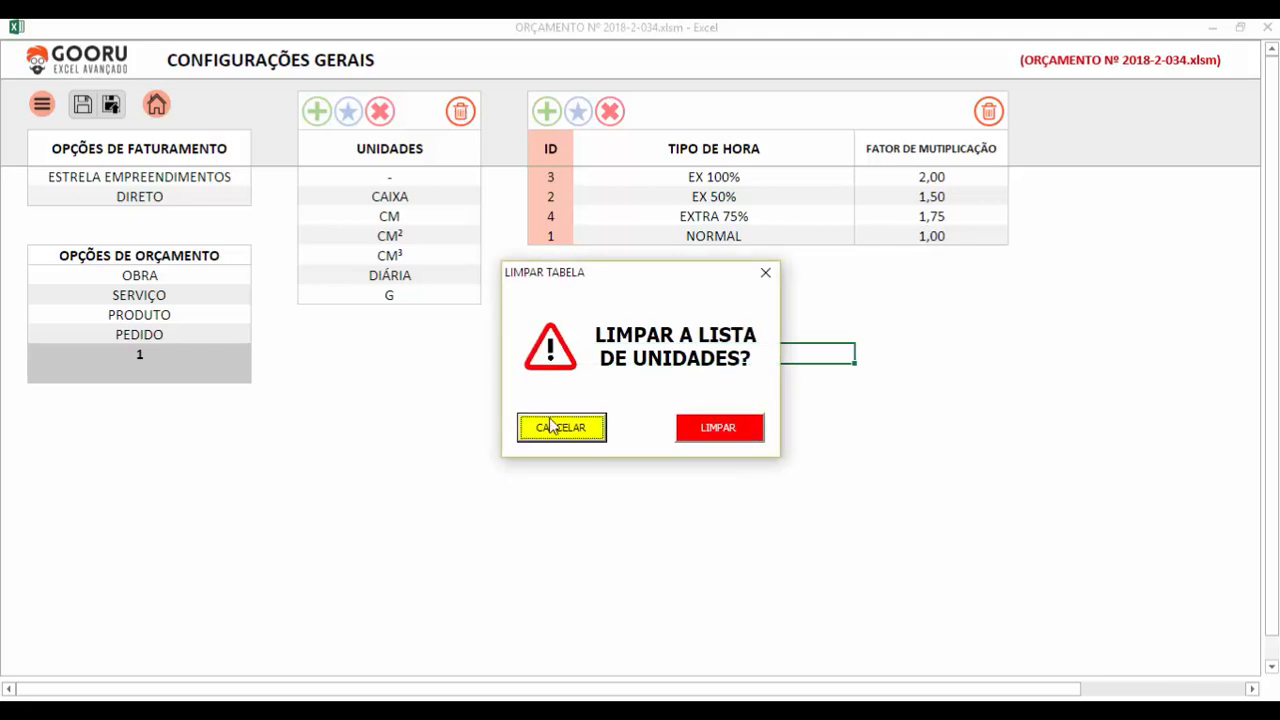
pyautogui.moveTo(645, 281); pyautogui.dragTo(711, 222)
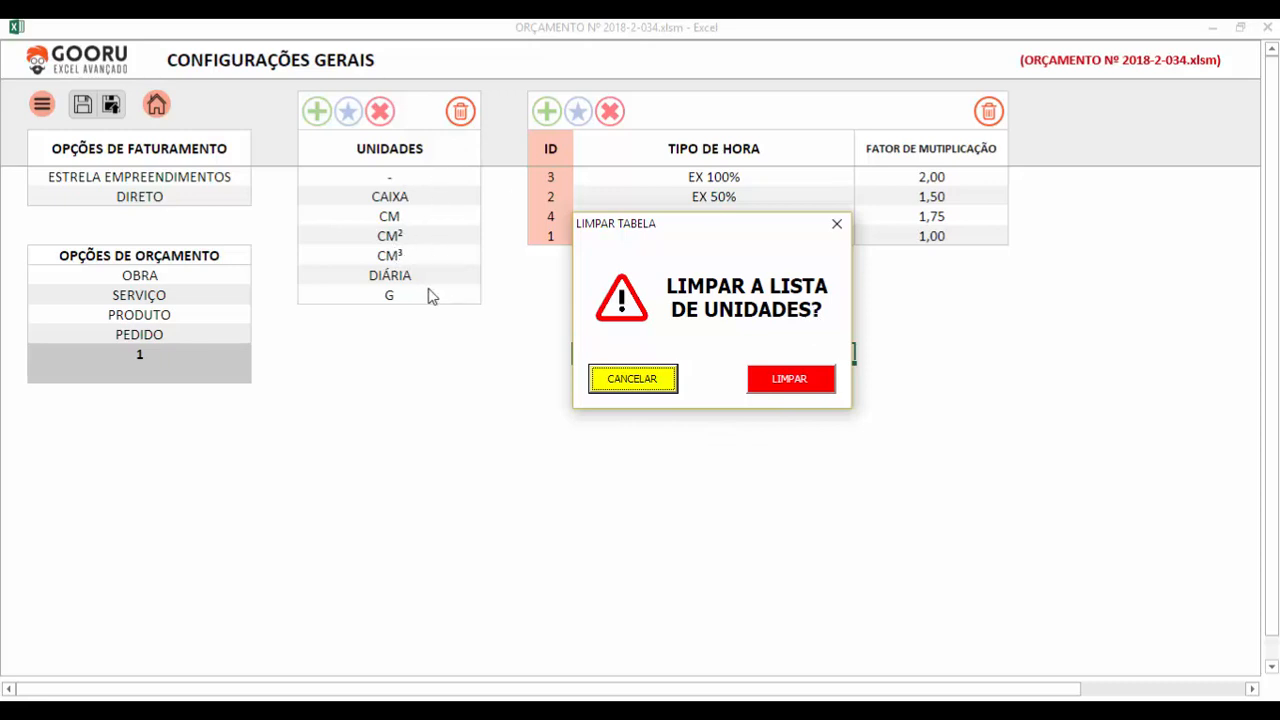
pyautogui.click(837, 224)
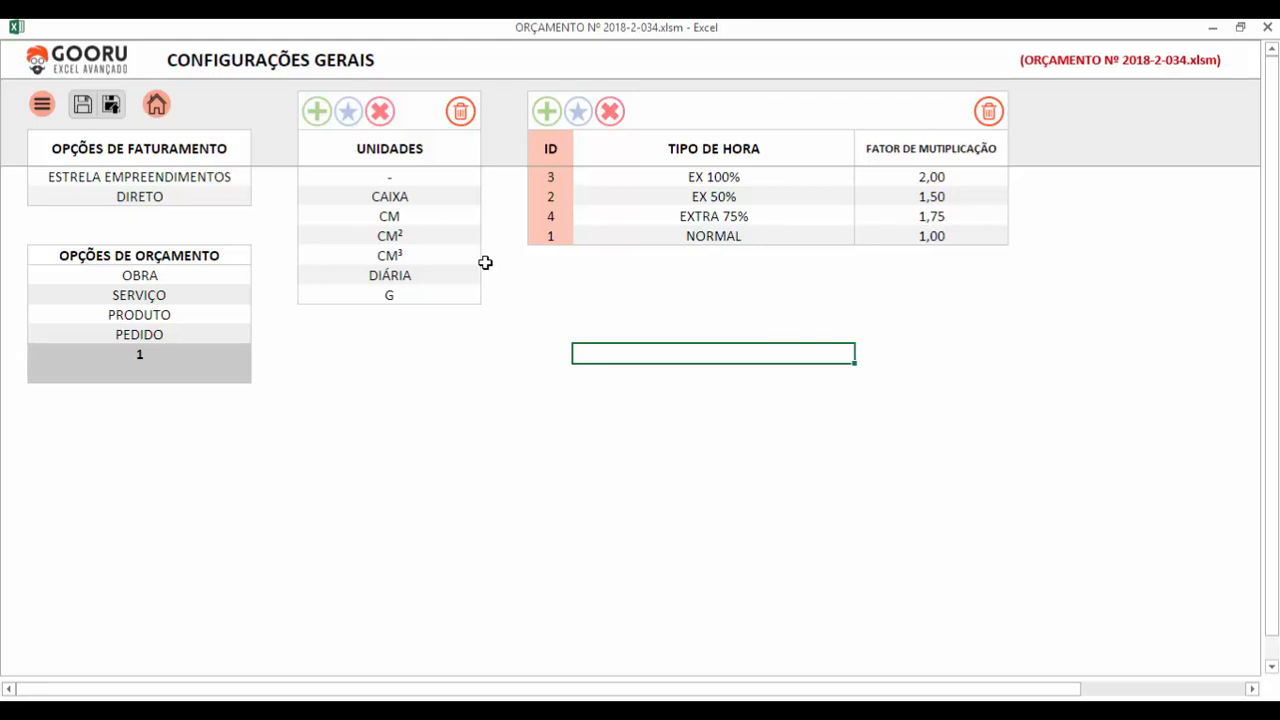
pyautogui.click(545, 120)
pyautogui.click(771, 260)
pyautogui.click(548, 120)
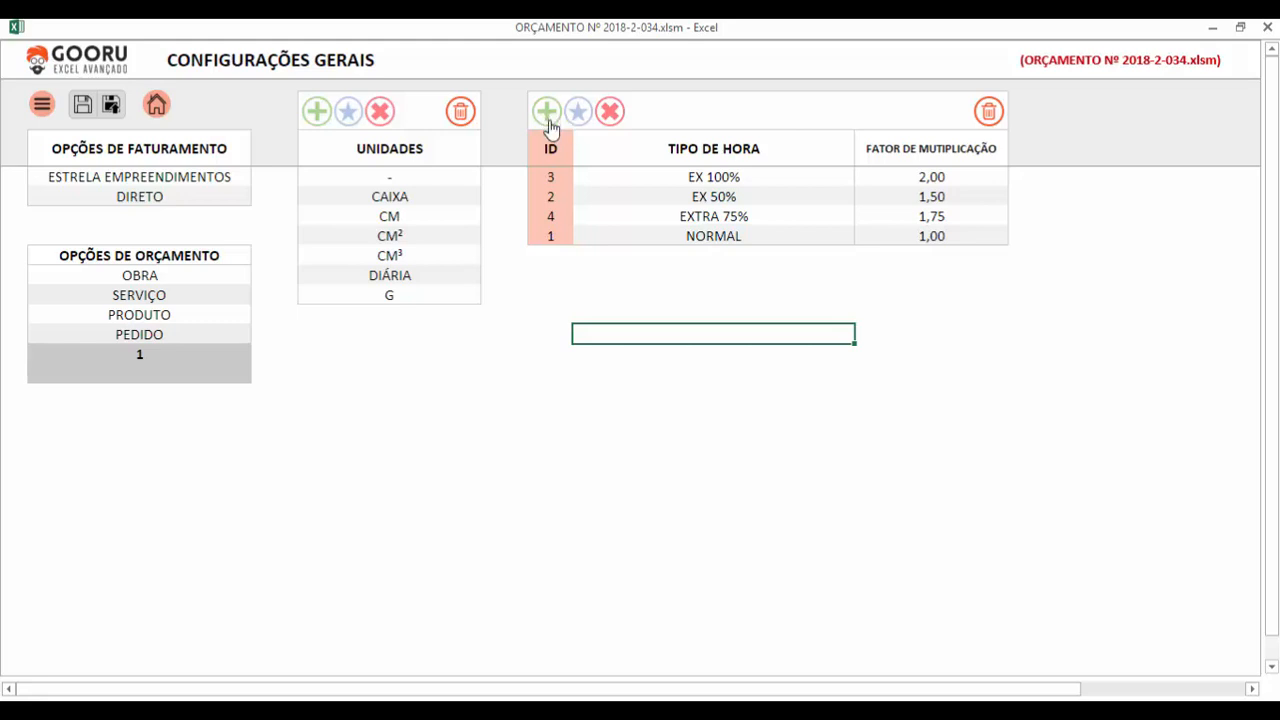
# Start registering a new hour type named ADICIONAL NOTURNO
pyautogui.click(548, 118)
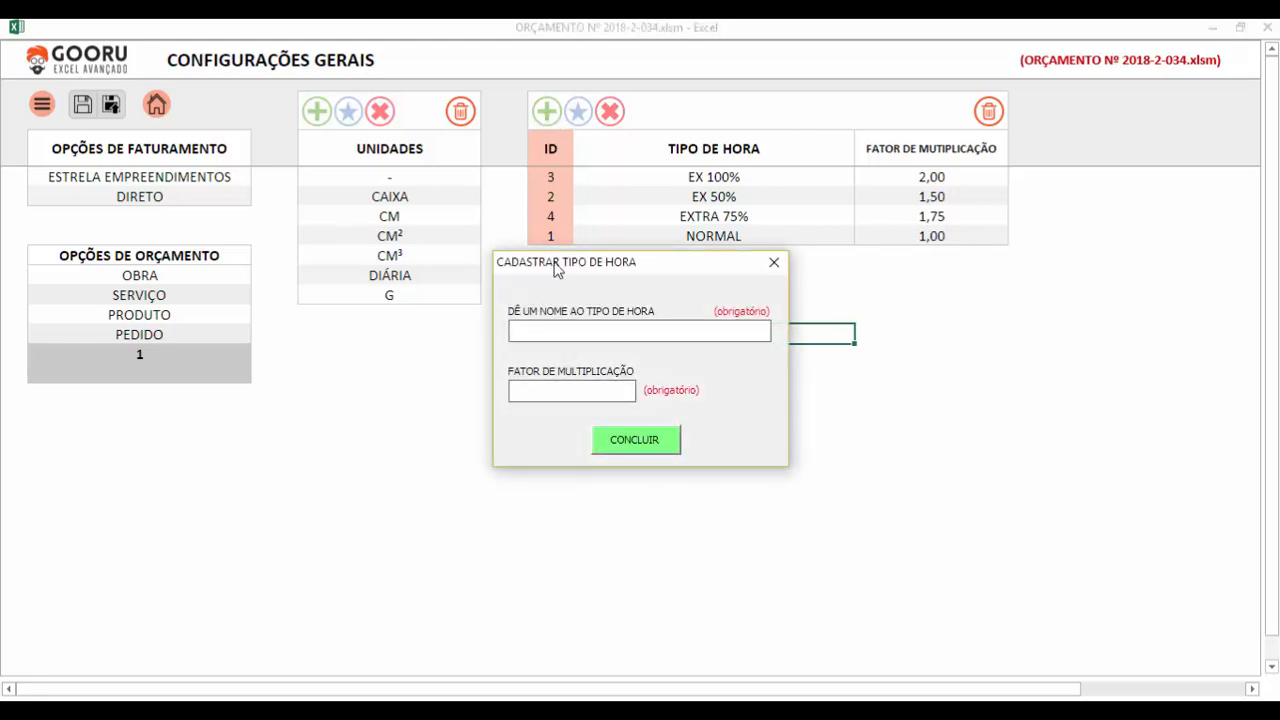
pyautogui.moveTo(557, 271); pyautogui.dragTo(711, 289)
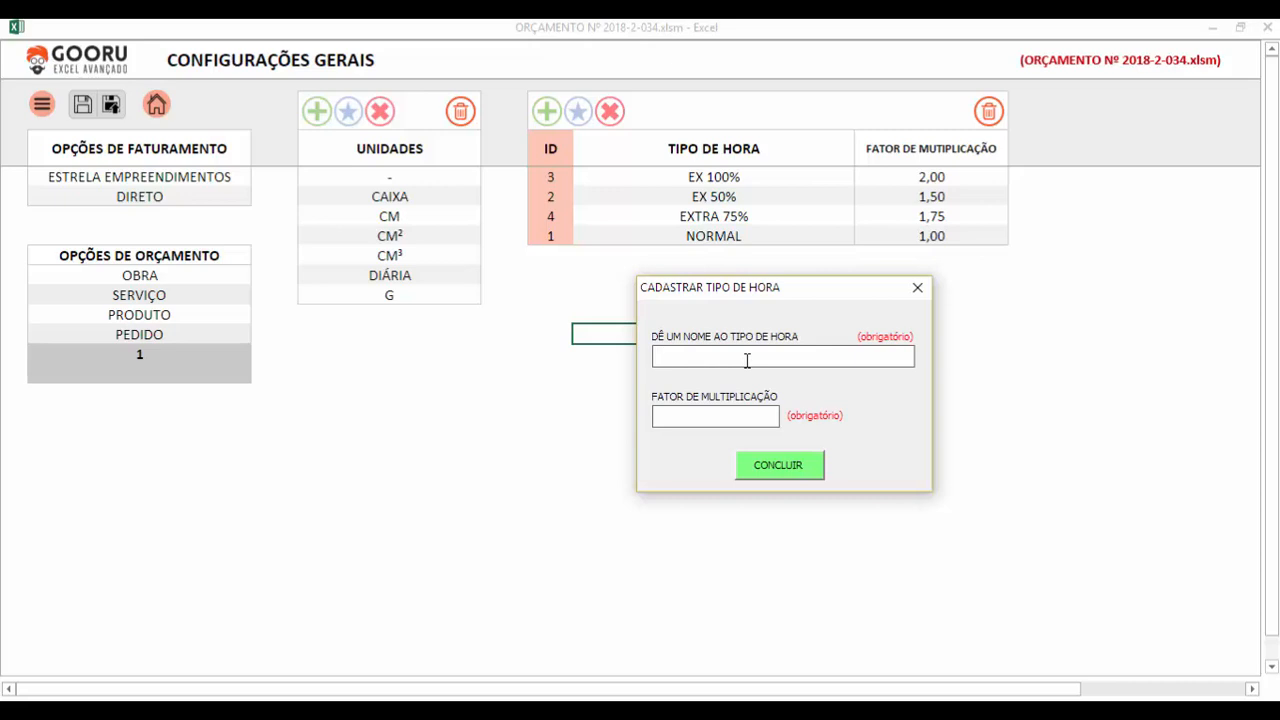
pyautogui.write('ext')
pyautogui.press('BackSpace')
pyautogui.press('BackSpace')
pyautogui.press('BackSpace')
pyautogui.write('asdasd')
pyautogui.press('BackSpace')
pyautogui.press('BackSpace')
pyautogui.press('BackSpace')
pyautogui.press('BackSpace')
pyautogui.press('BackSpace')
pyautogui.press('BackSpace')
pyautogui.write('ADICIONAL NOTURNO')
# Give the new hour type a multiplication factor of 1,3 and complete its registration
pyautogui.click(701, 416)
pyautogui.write('1,3')
pyautogui.moveTo(784, 292); pyautogui.dragTo(847, 284)
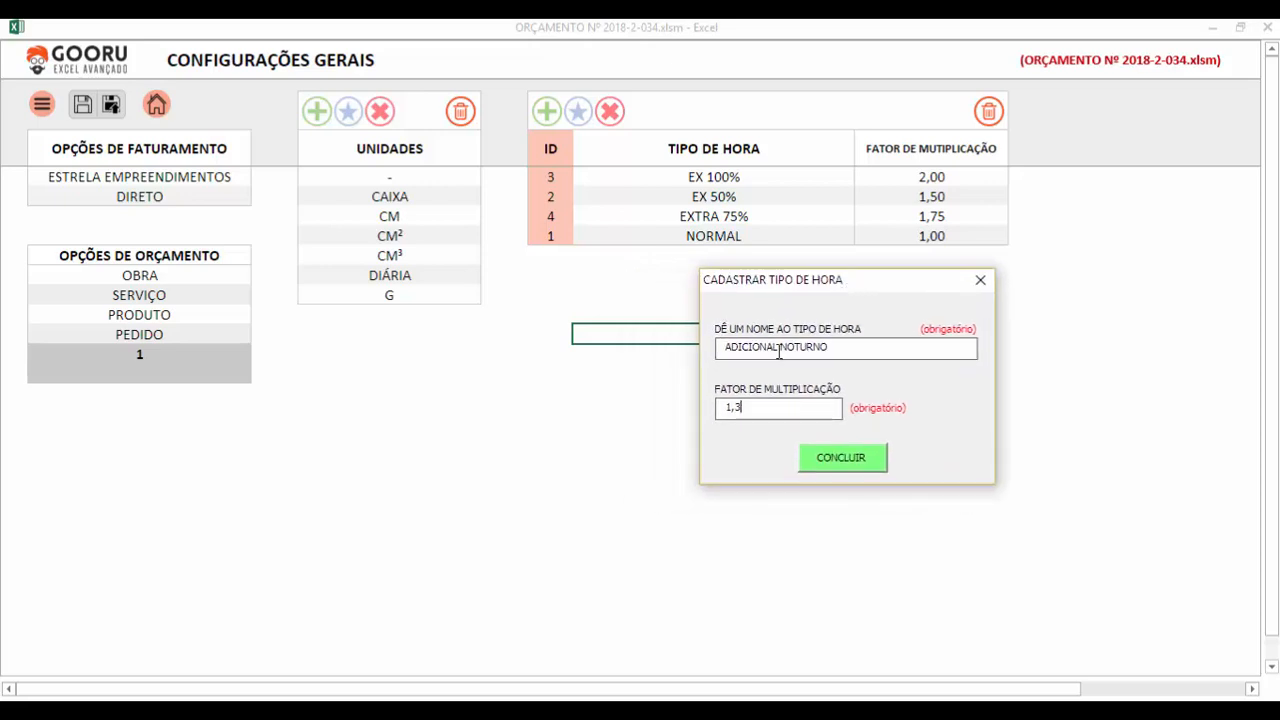
pyautogui.click(860, 465)
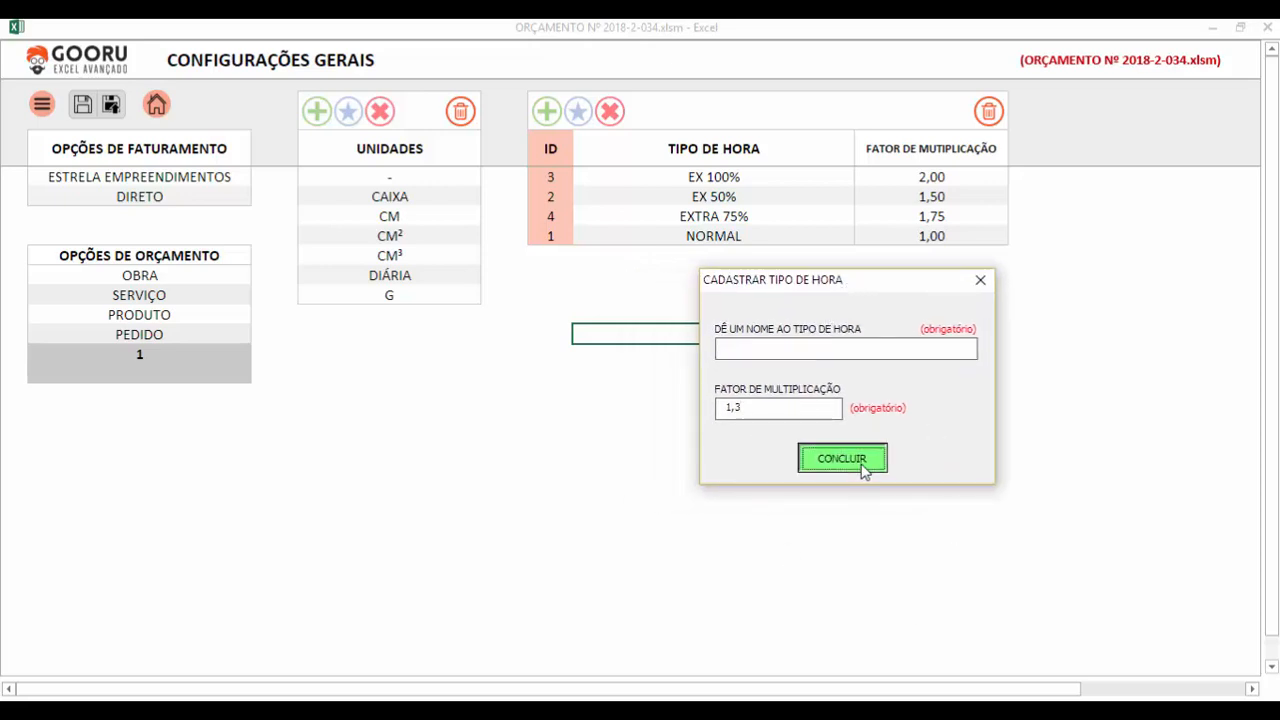
pyautogui.click(980, 280)
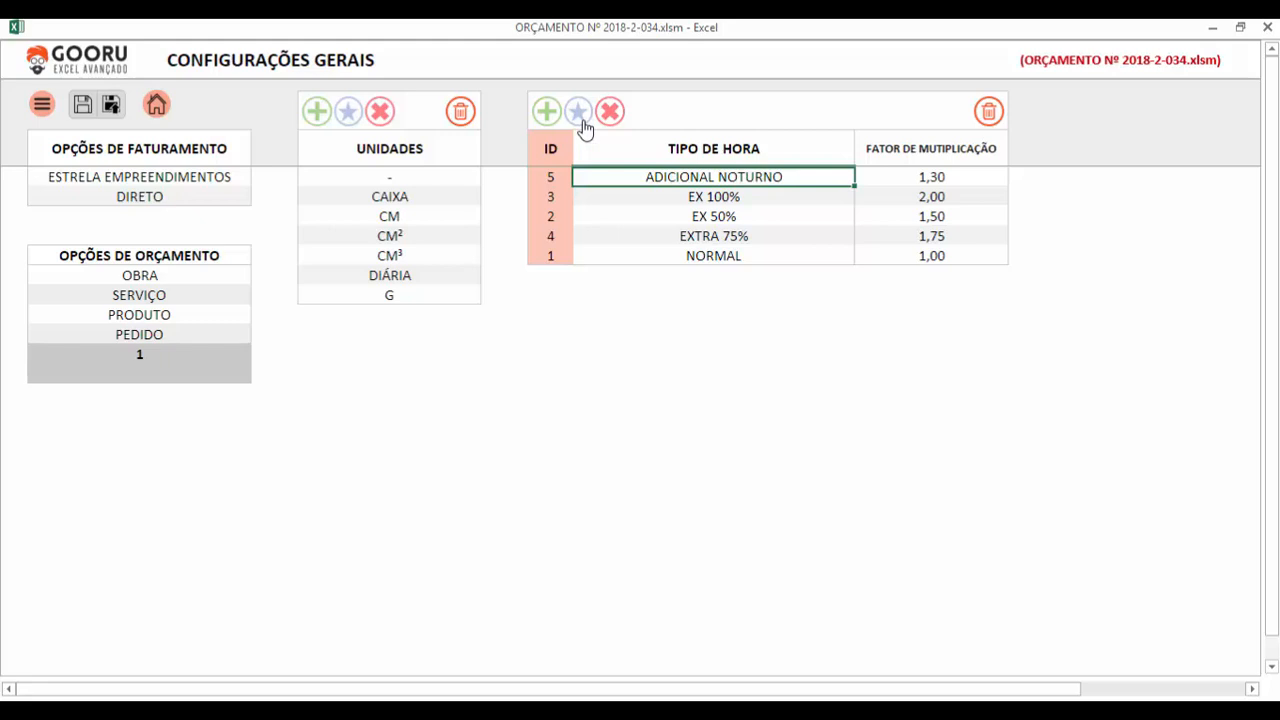
pyautogui.click(656, 213)
pyautogui.click(682, 255)
pyautogui.click(736, 216)
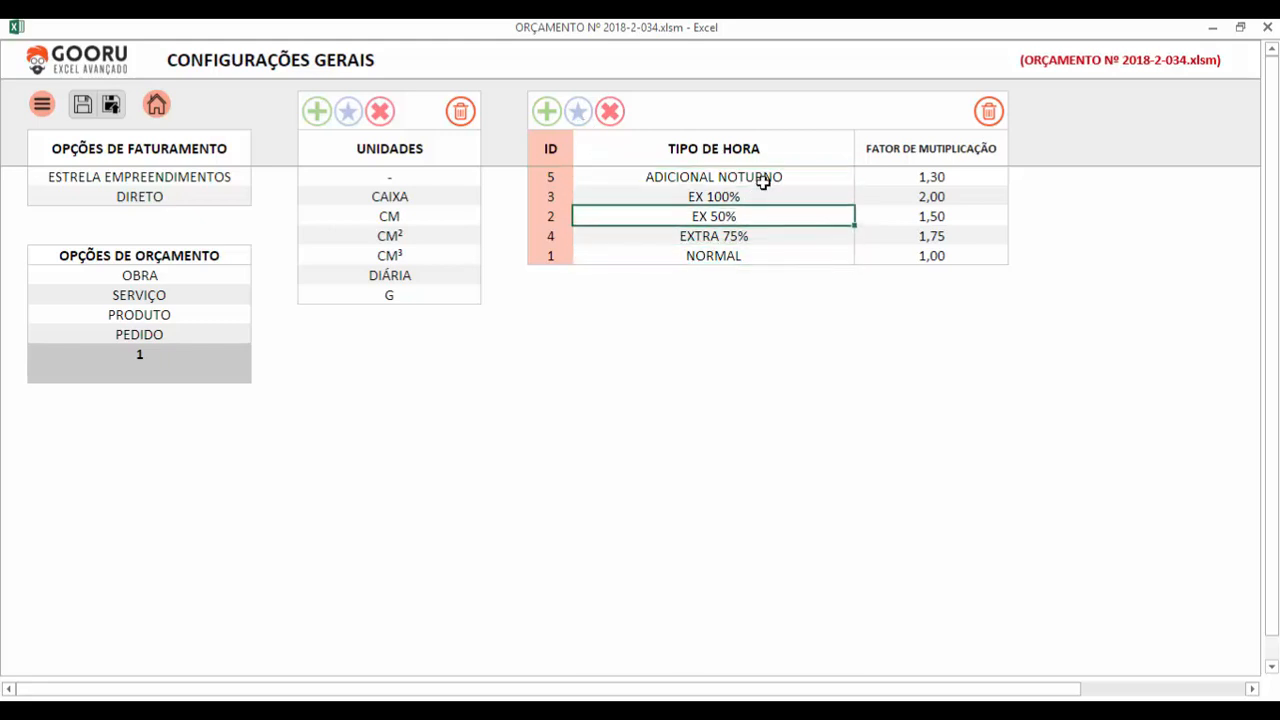
pyautogui.click(763, 180)
pyautogui.click(803, 217)
pyautogui.click(897, 258)
pyautogui.click(914, 238)
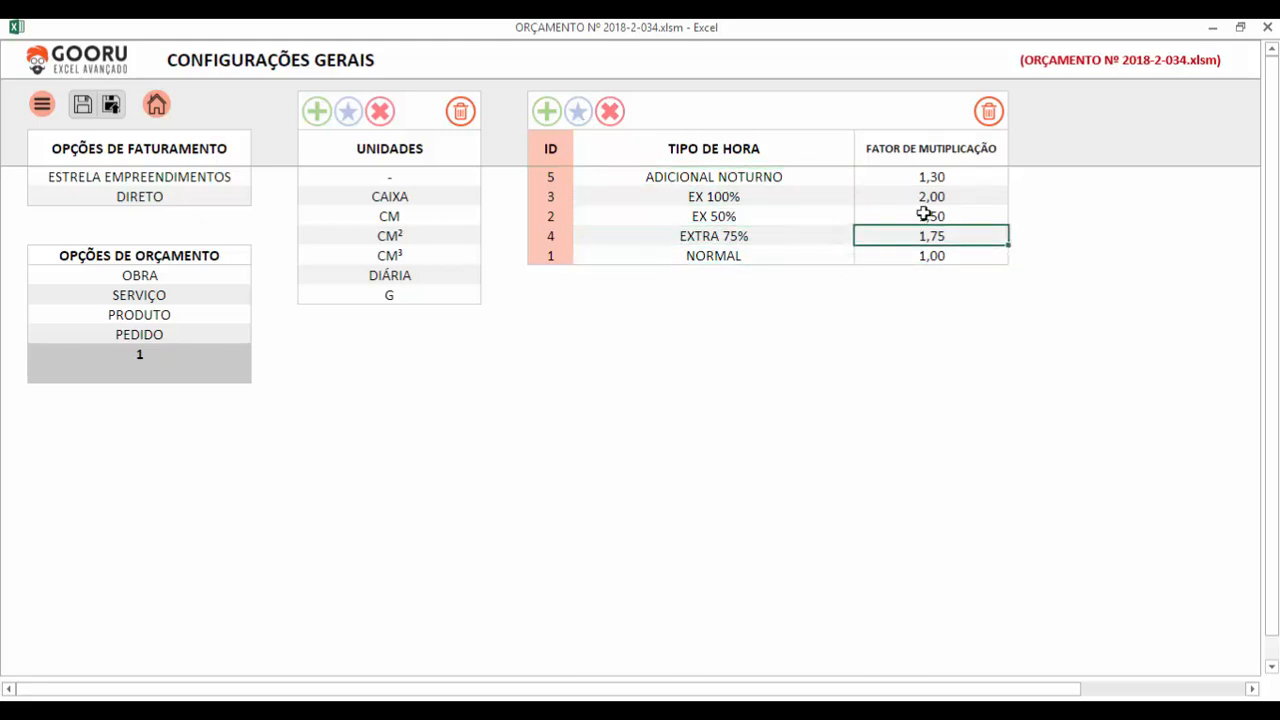
pyautogui.click(929, 198)
pyautogui.click(934, 176)
pyautogui.click(748, 174)
pyautogui.click(545, 161)
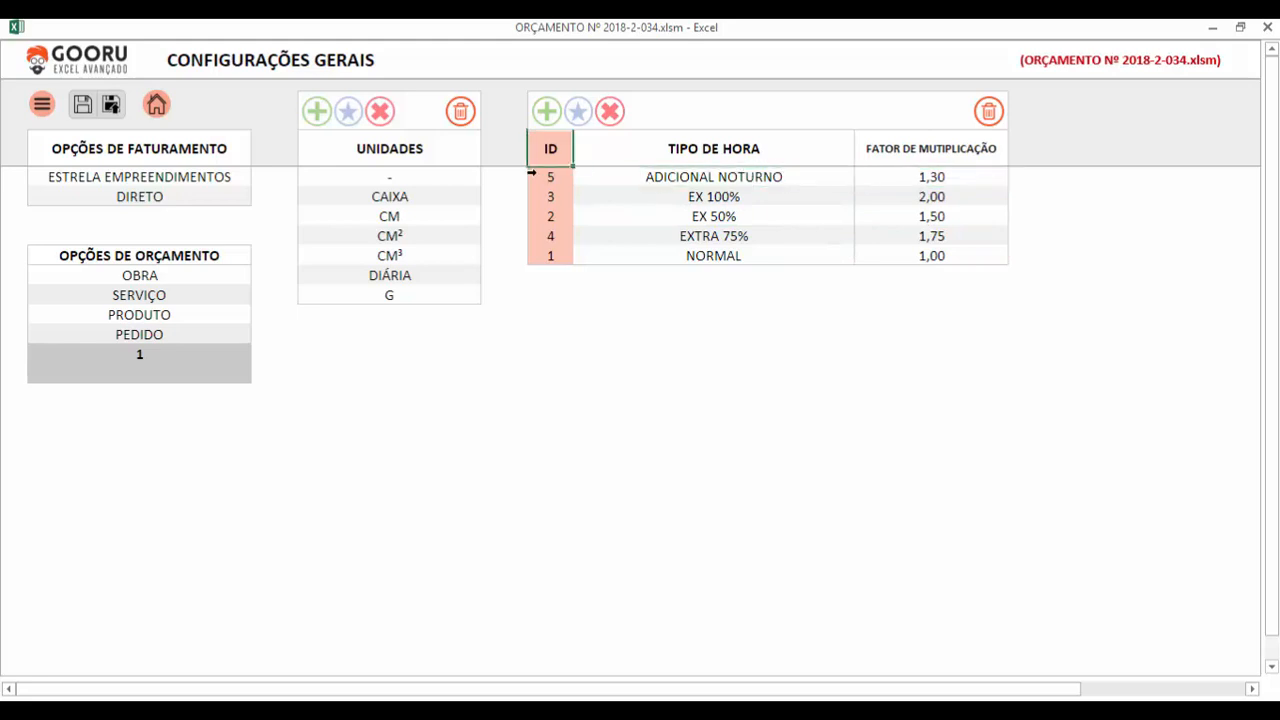
pyautogui.click(533, 175)
pyautogui.click(619, 197)
pyautogui.click(667, 222)
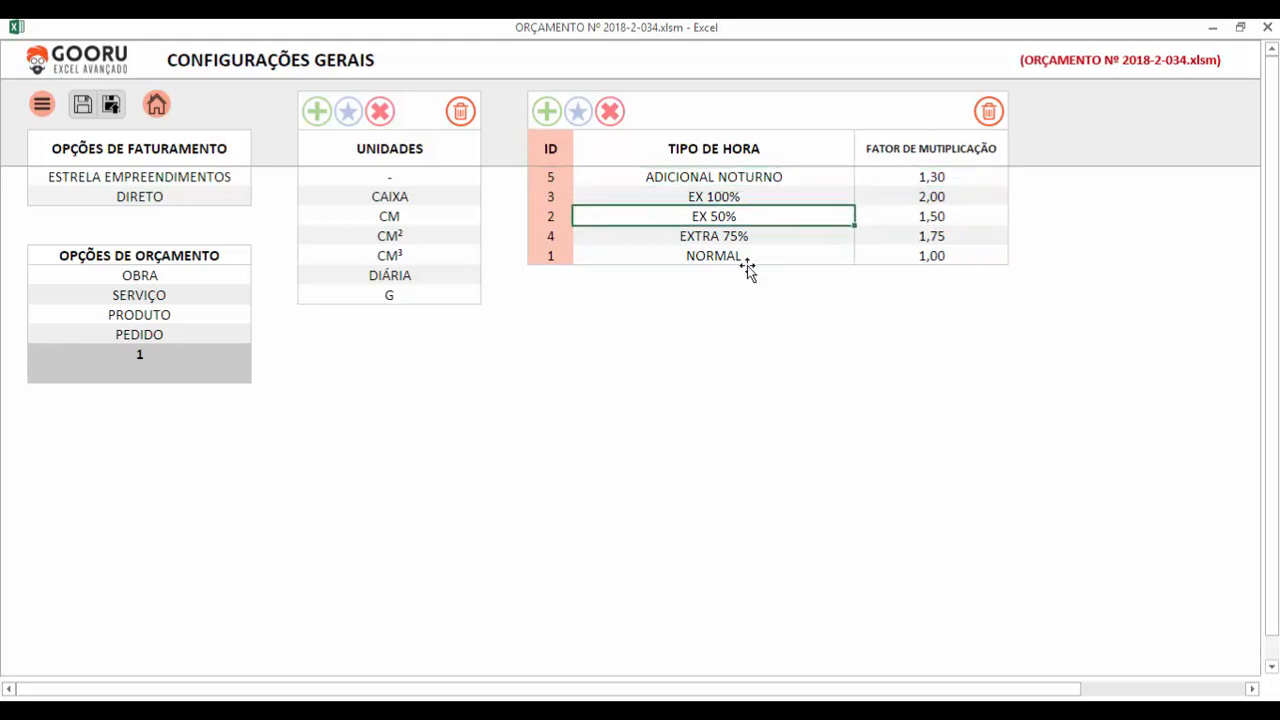
# Edit the ADICIONAL NOTURNO hour type, shortening its name to ADC NOT
pyautogui.click(727, 180)
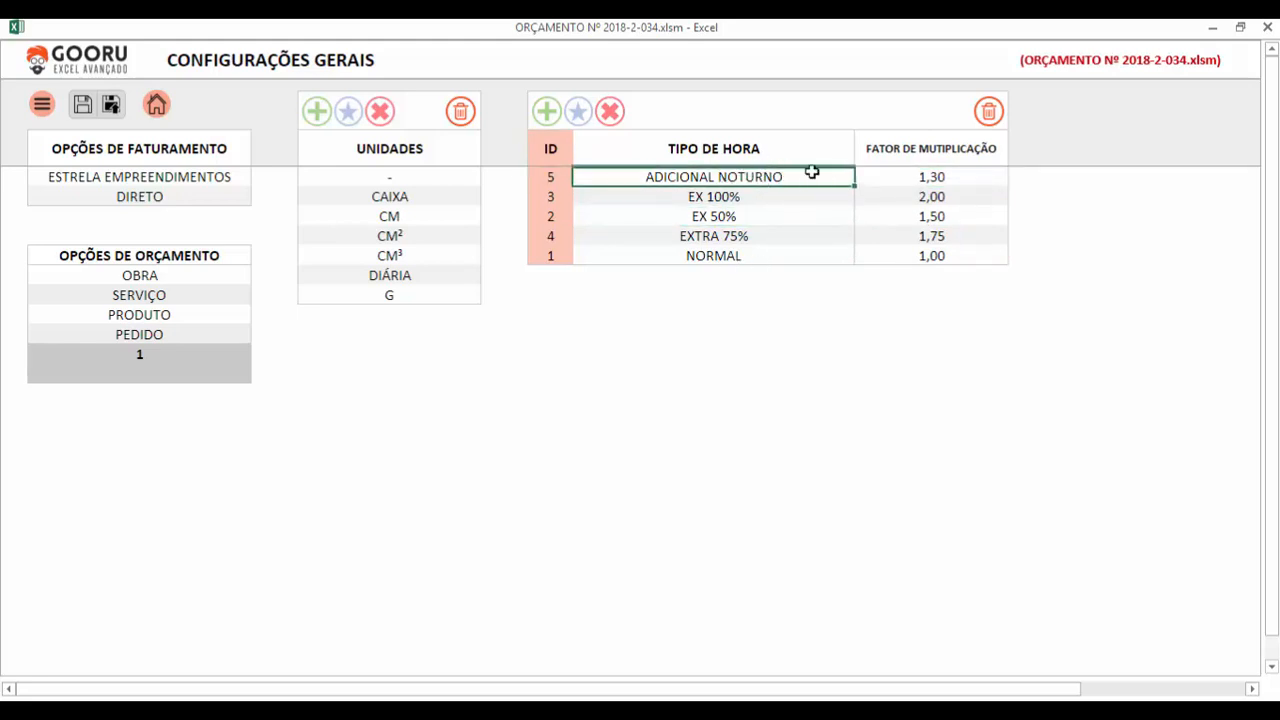
pyautogui.click(578, 117)
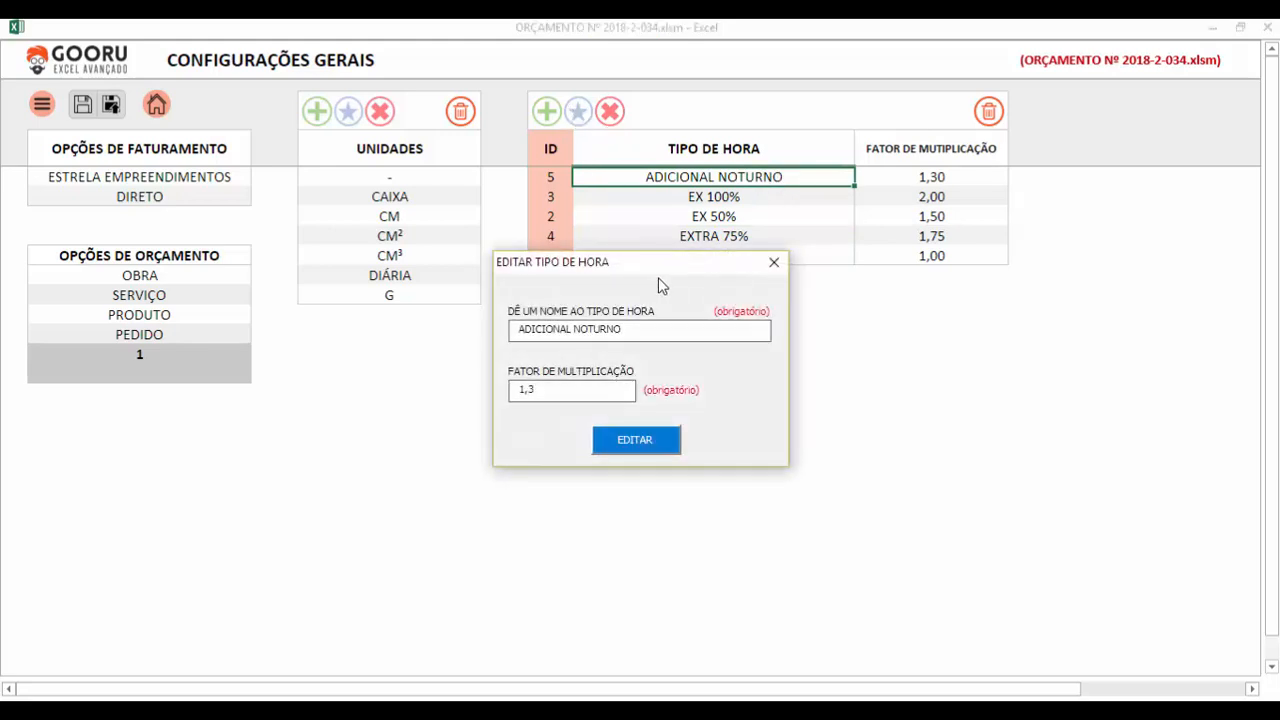
pyautogui.moveTo(658, 272); pyautogui.dragTo(685, 334)
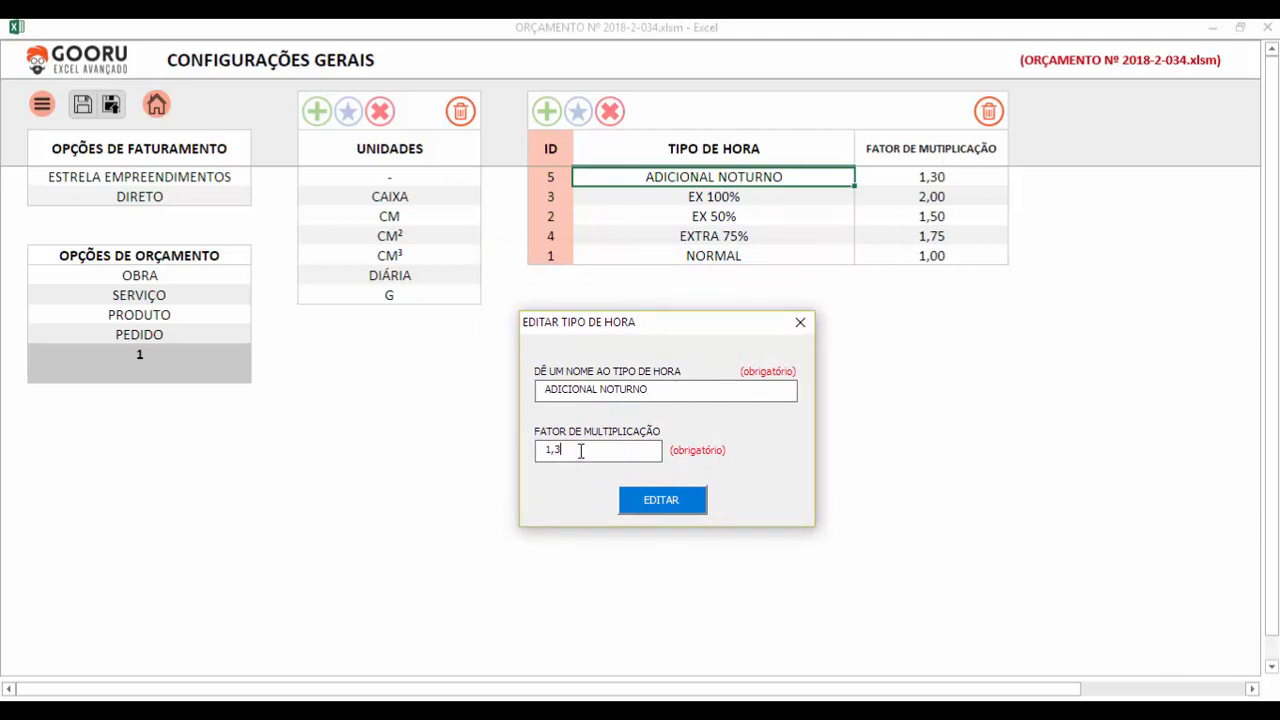
pyautogui.click(665, 392)
pyautogui.click(600, 446)
pyautogui.moveTo(611, 327); pyautogui.dragTo(676, 321)
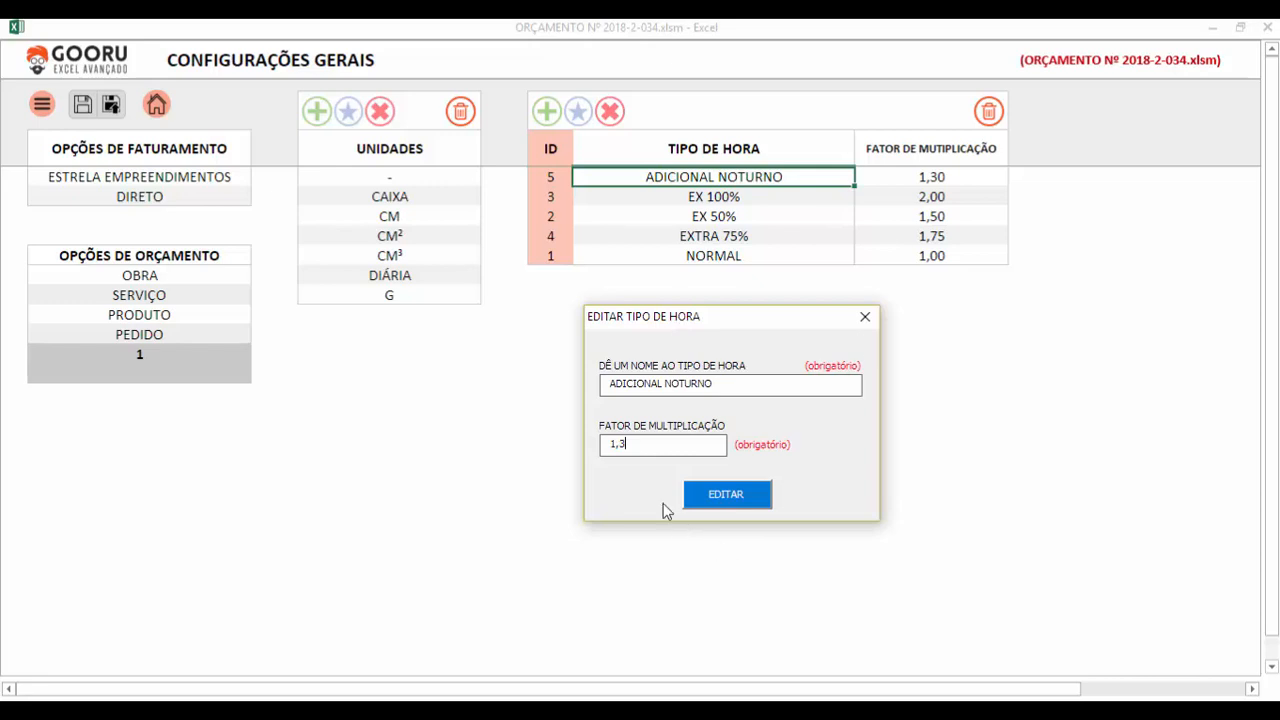
pyautogui.moveTo(662, 383); pyautogui.dragTo(623, 383)
pyautogui.write('C')
pyautogui.moveTo(681, 384); pyautogui.dragTo(652, 384)
pyautogui.press('BackSpace')
pyautogui.click(733, 505)
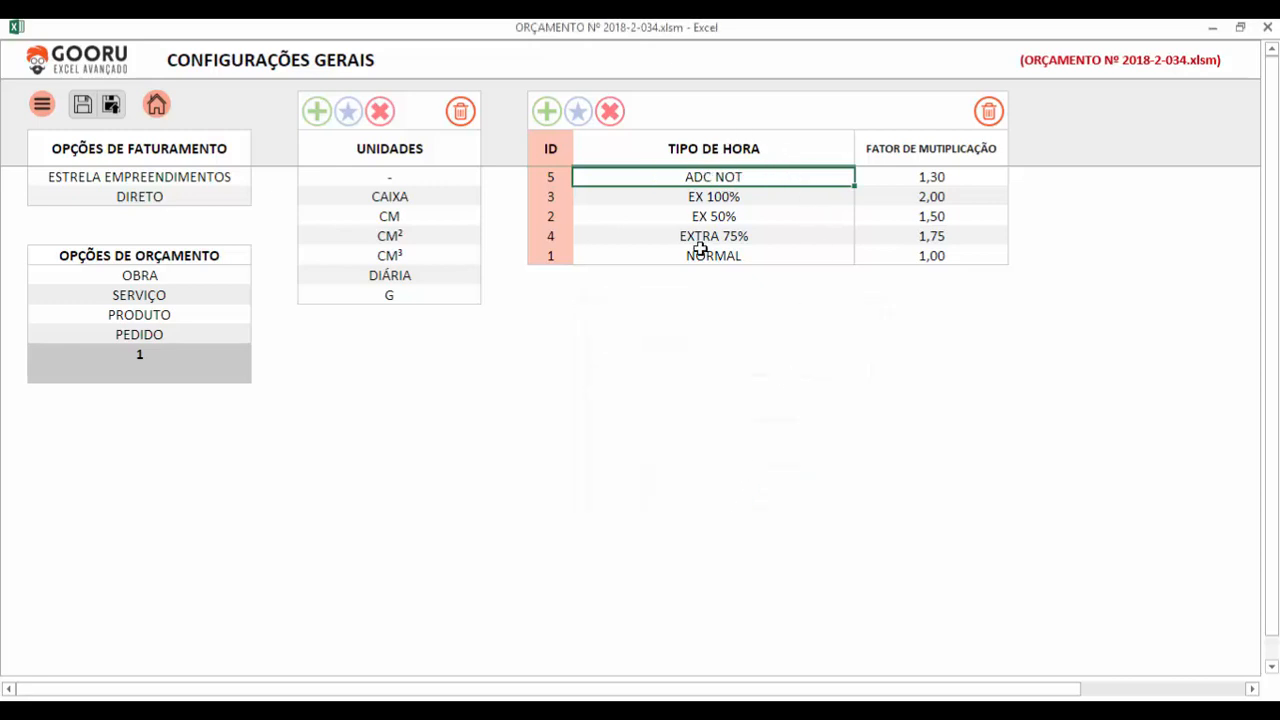
pyautogui.click(786, 196)
pyautogui.click(760, 175)
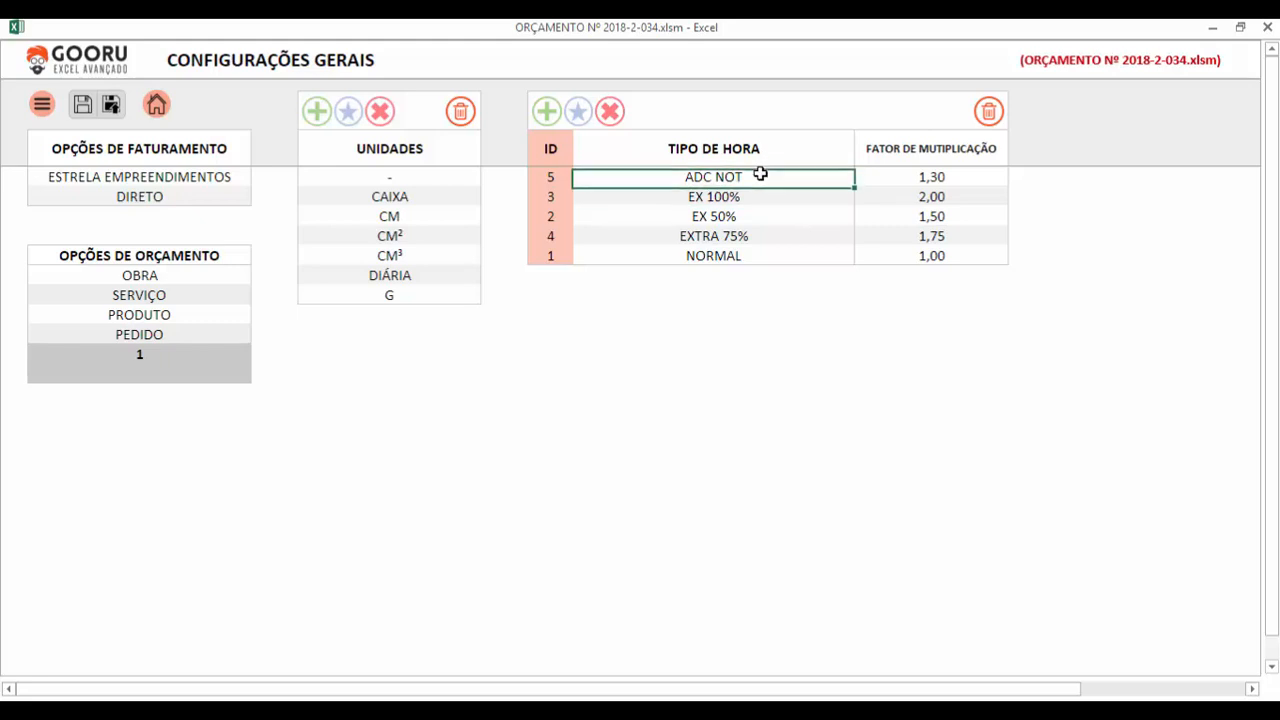
pyautogui.click(732, 200)
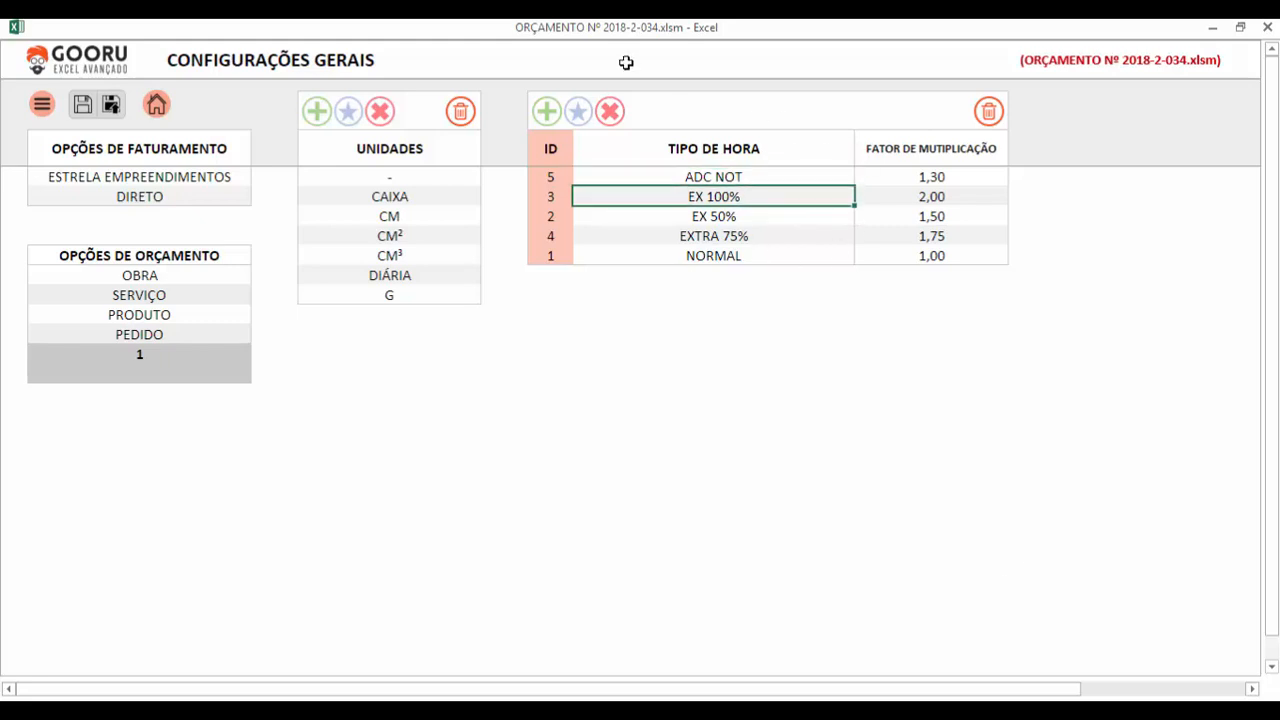
pyautogui.click(771, 174)
pyautogui.click(776, 197)
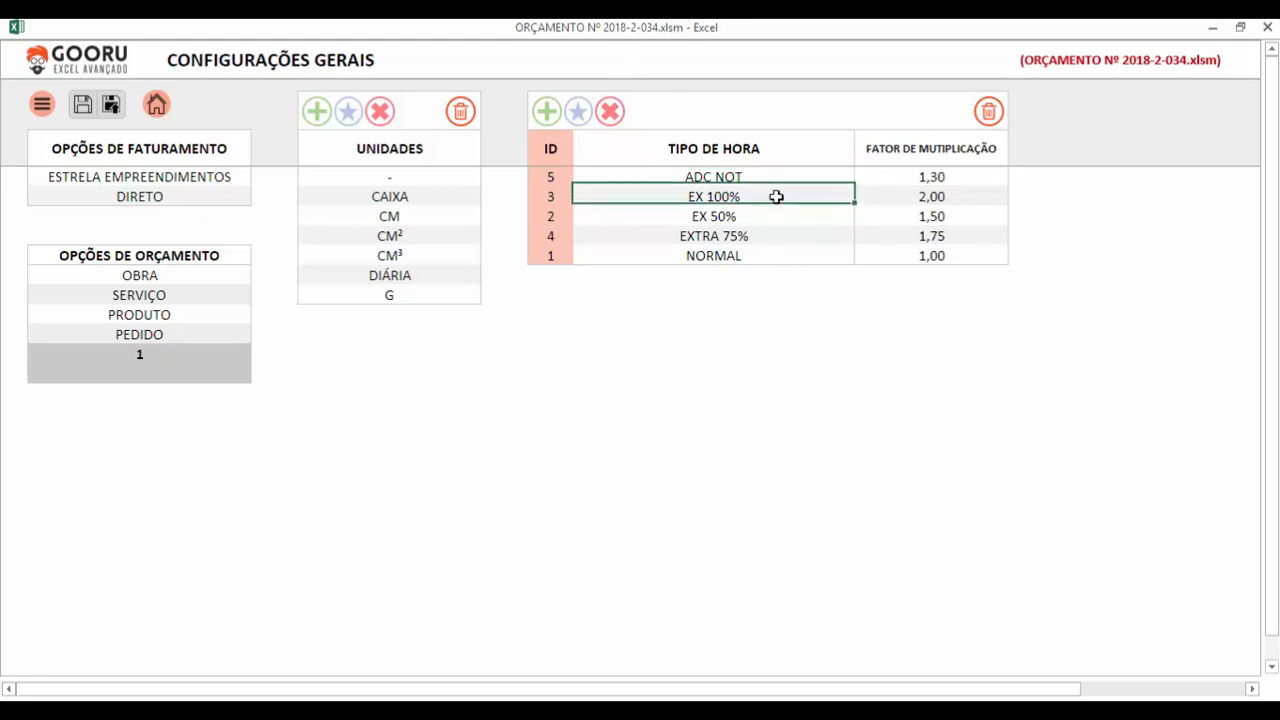
pyautogui.click(791, 218)
pyautogui.click(800, 243)
pyautogui.click(803, 256)
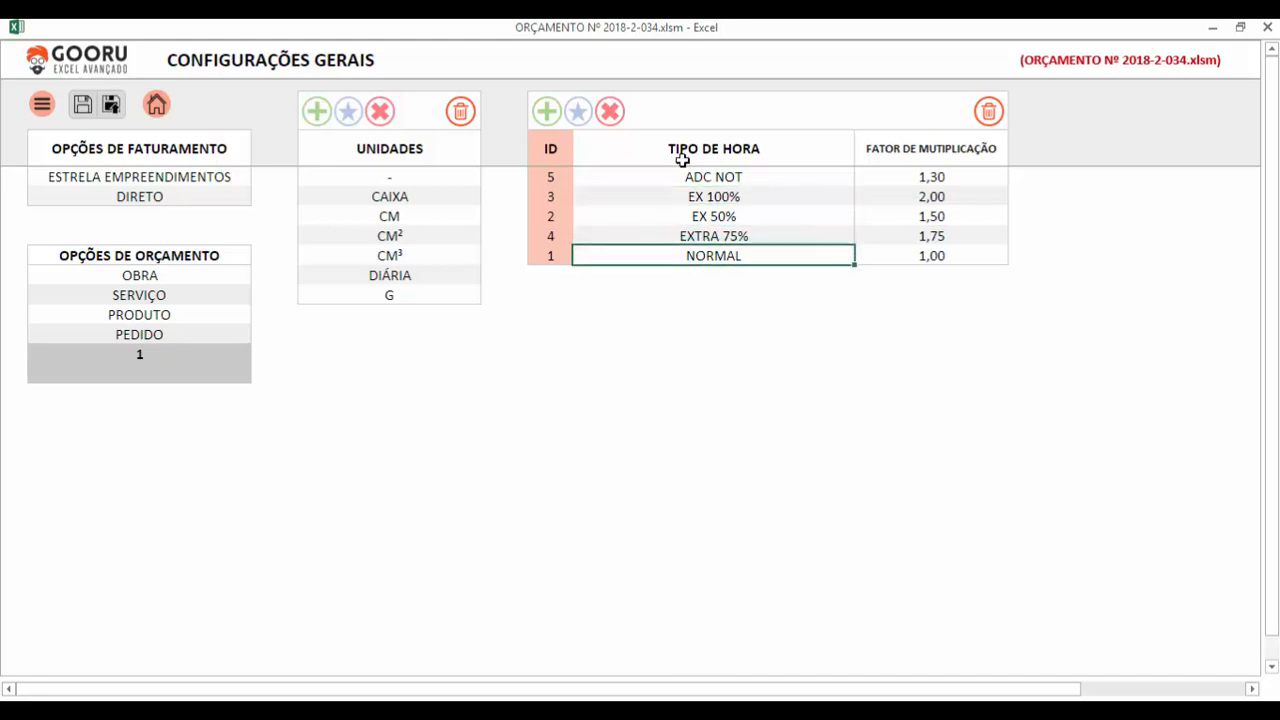
# Delete the ADC NOT hour type together with its associated HH and HM records
pyautogui.click(728, 178)
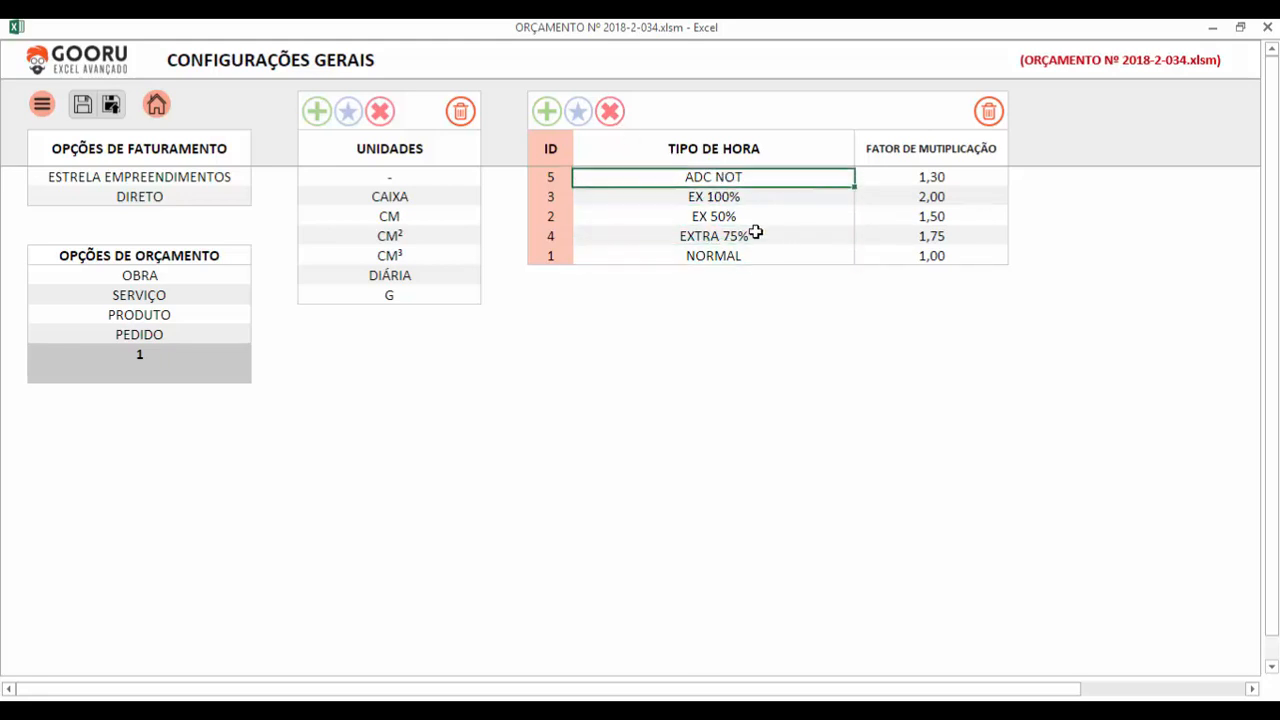
pyautogui.click(610, 112)
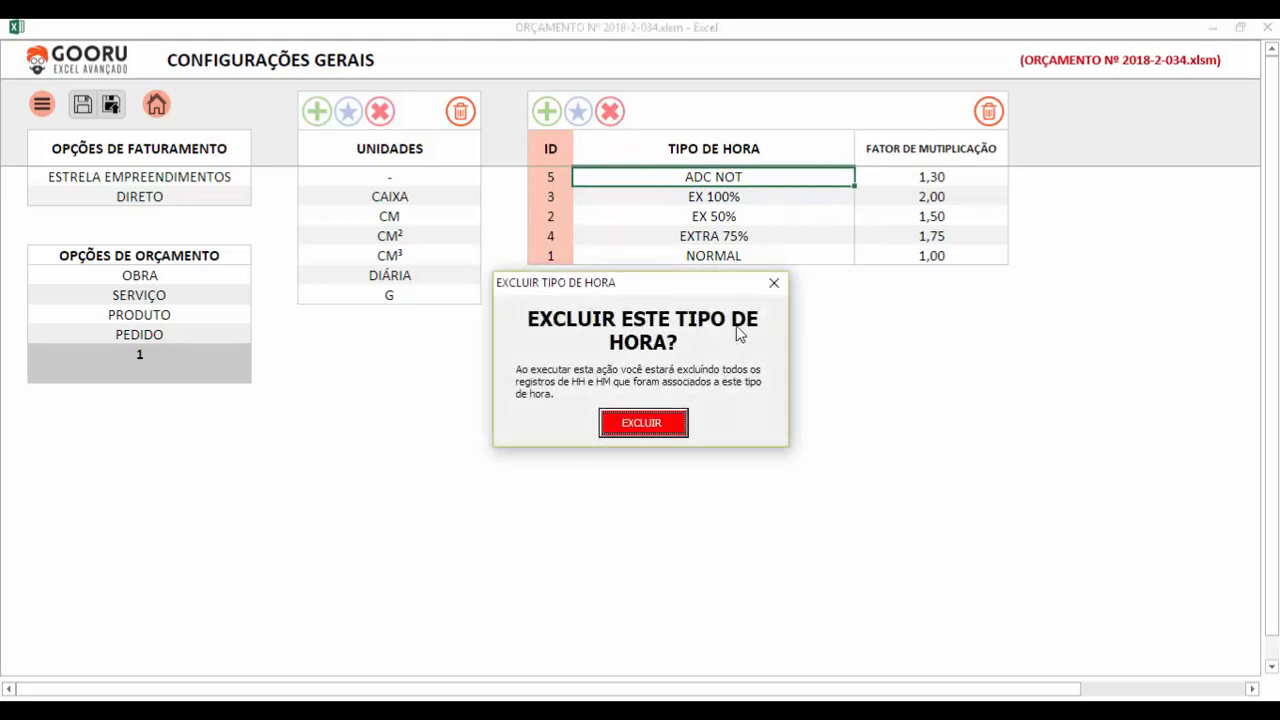
pyautogui.moveTo(637, 284); pyautogui.dragTo(719, 306)
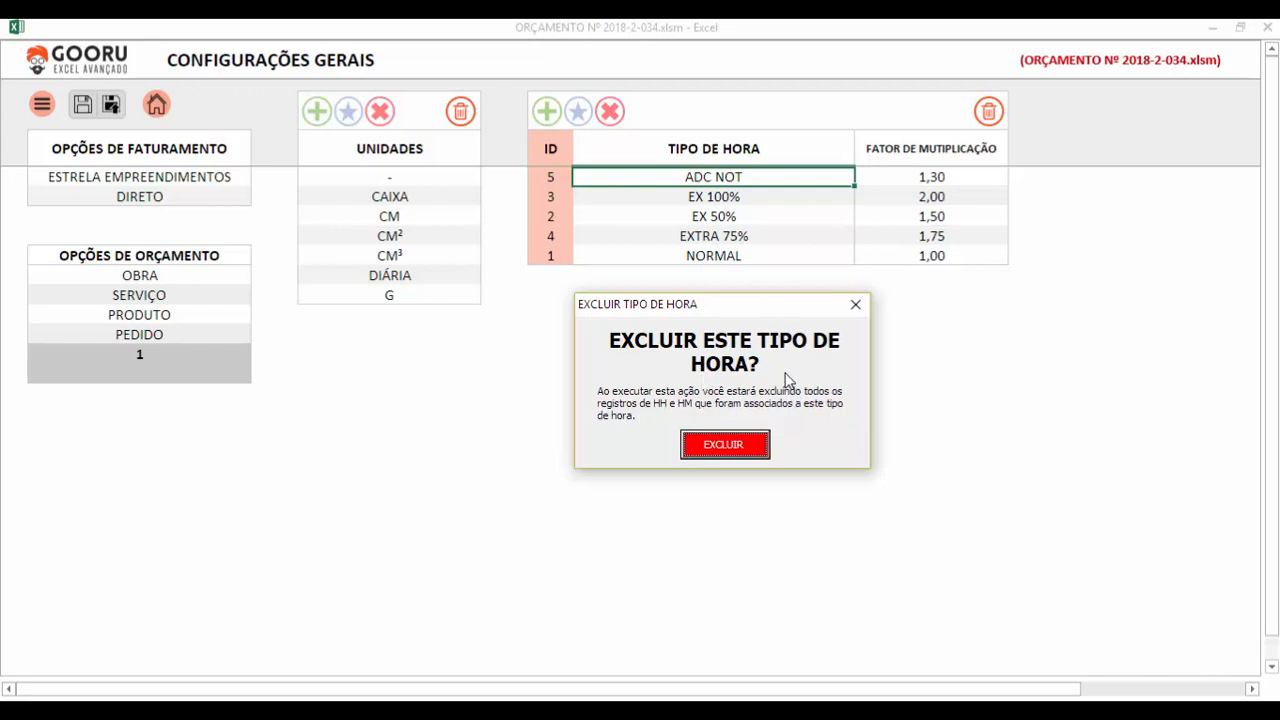
pyautogui.click(716, 453)
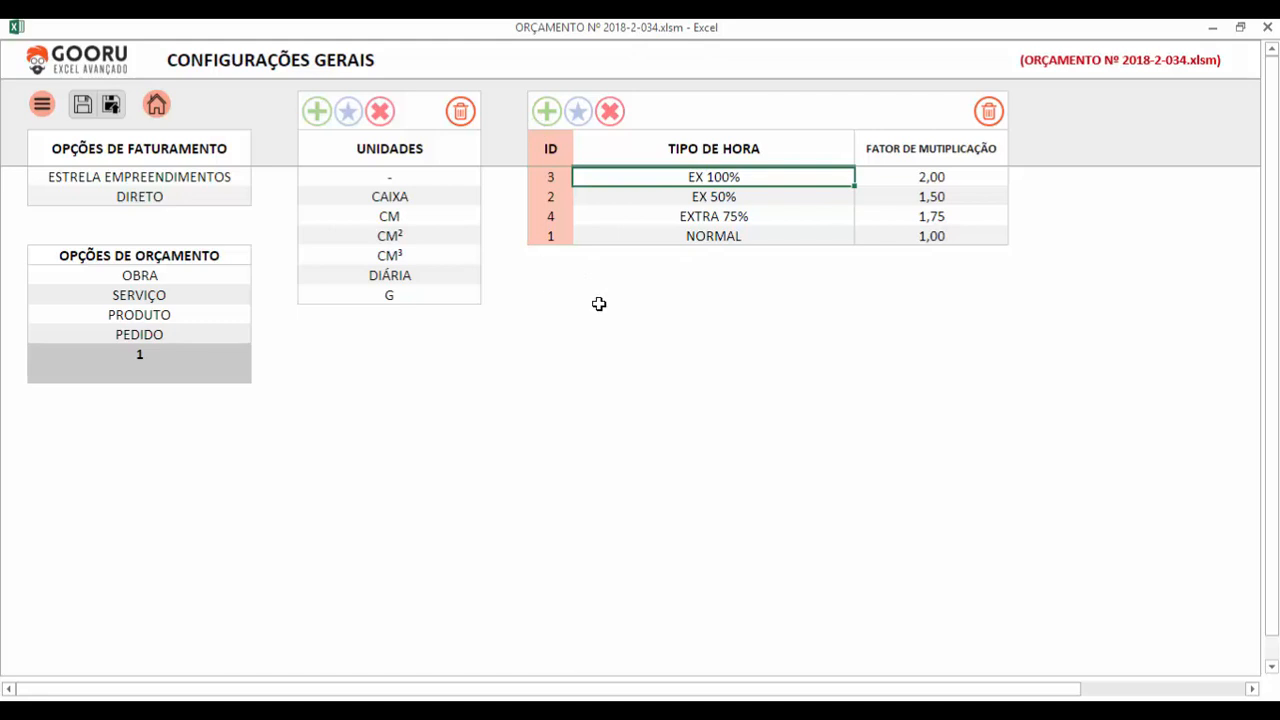
pyautogui.click(764, 194)
pyautogui.click(763, 177)
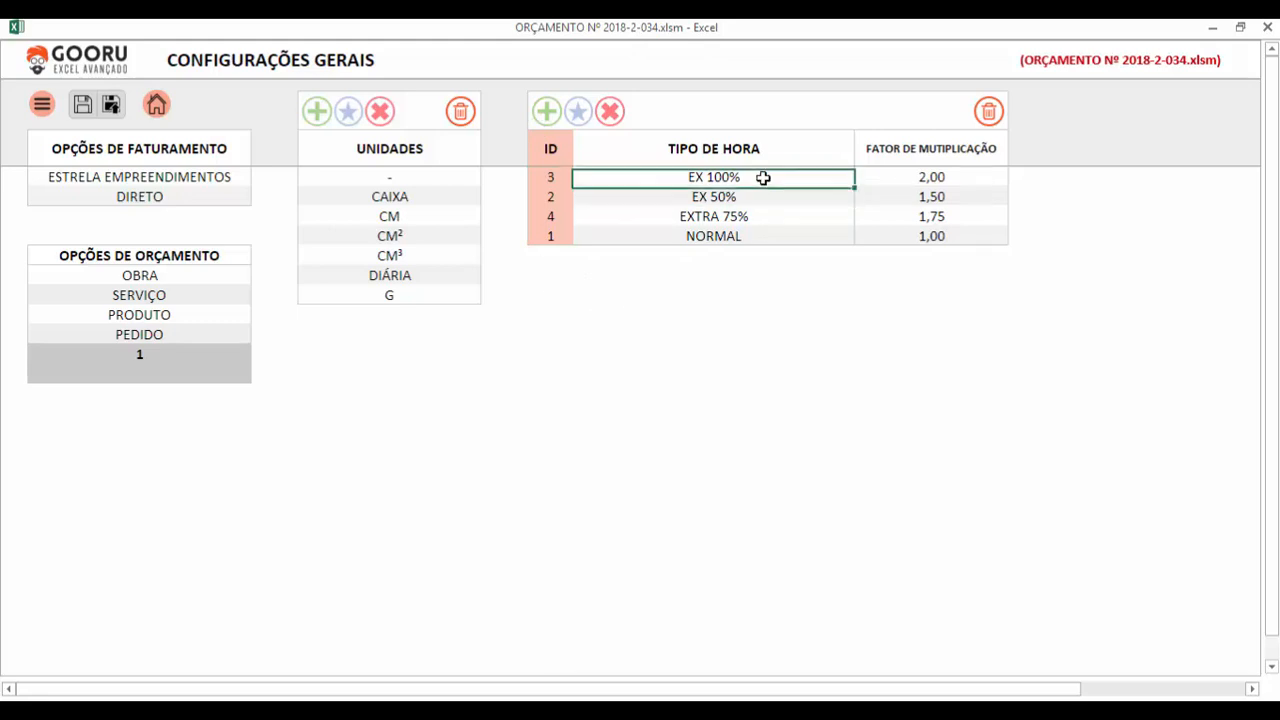
pyautogui.click(764, 196)
pyautogui.click(764, 216)
pyautogui.click(766, 196)
pyautogui.click(766, 177)
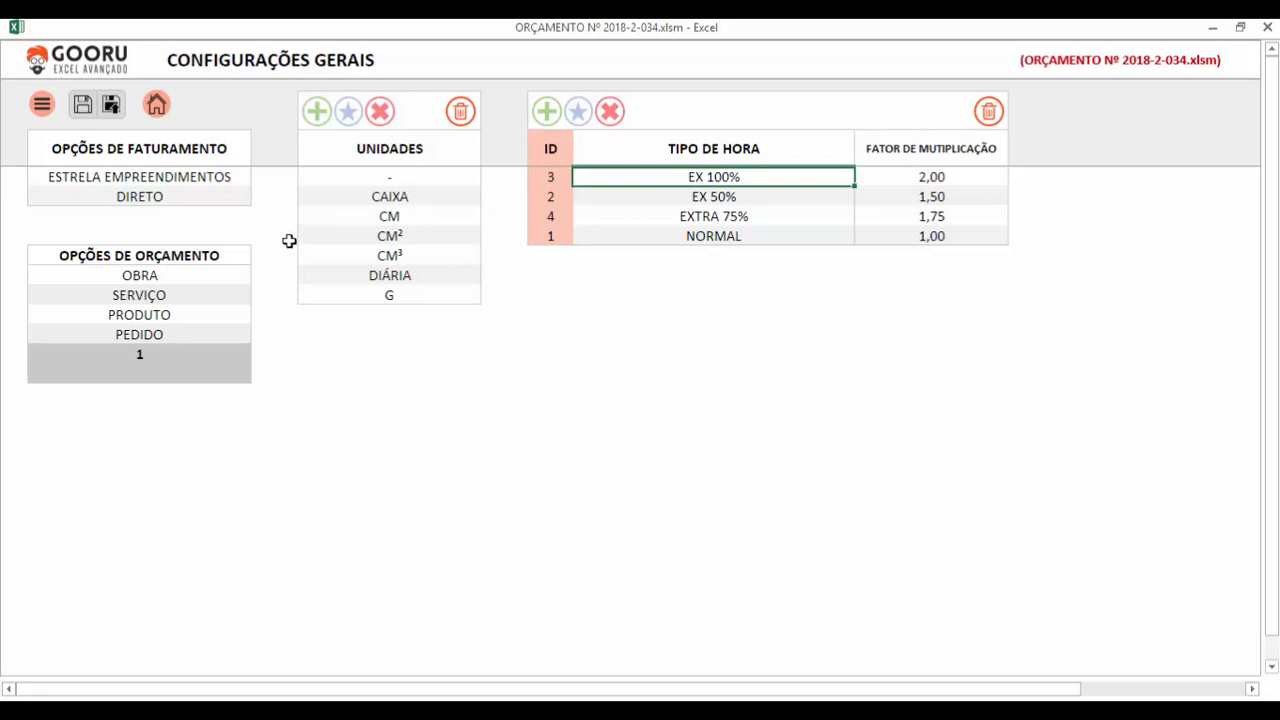
pyautogui.click(446, 214)
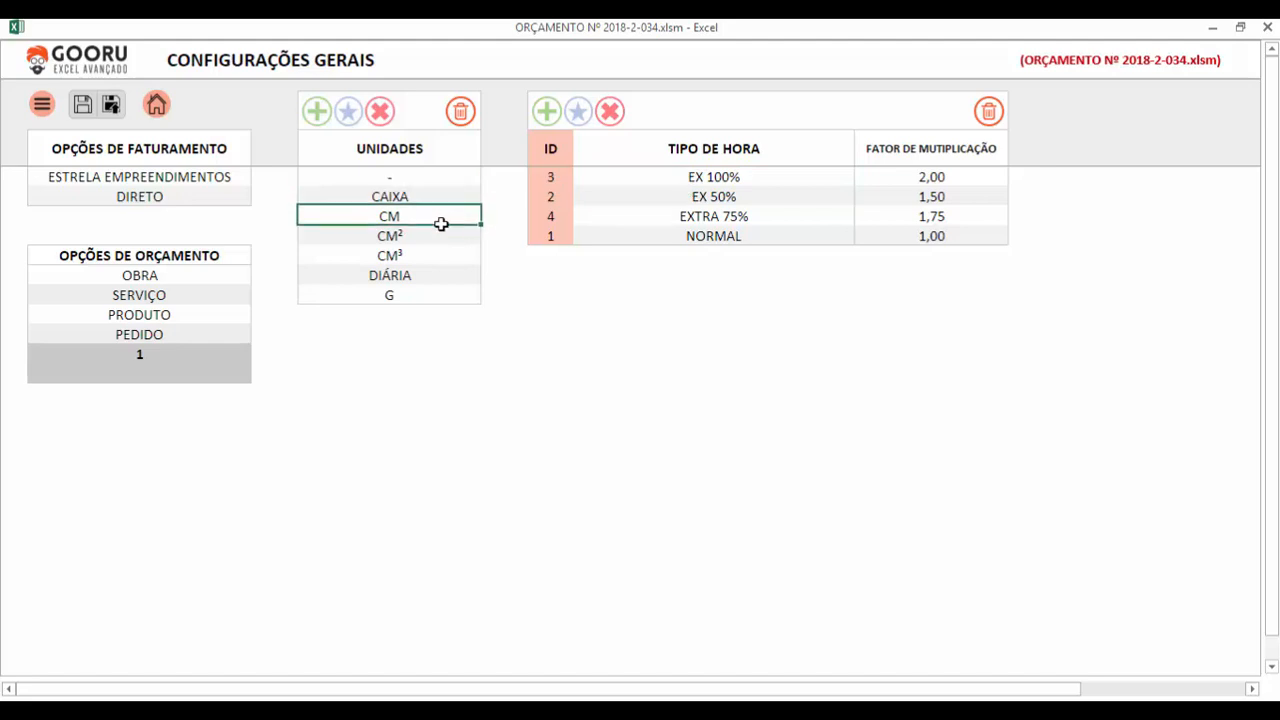
pyautogui.click(439, 232)
pyautogui.click(428, 198)
pyautogui.click(424, 216)
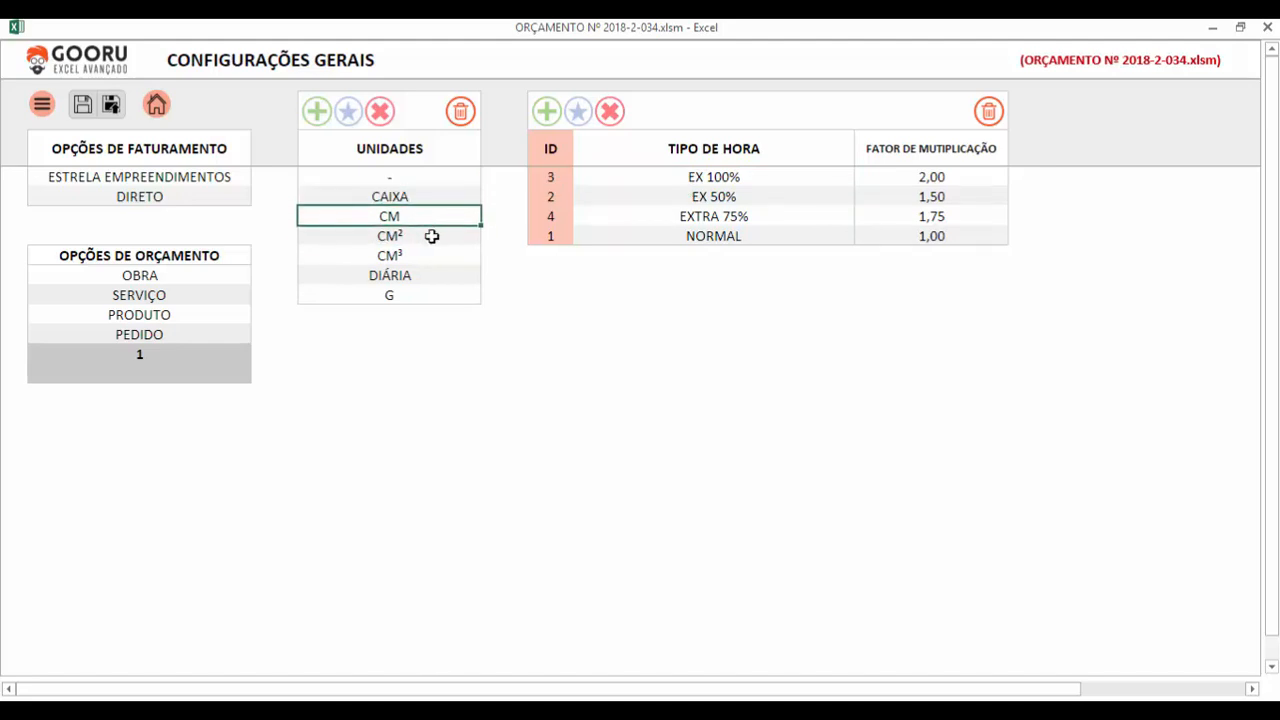
# Open the confirmation for clearing the whole hour types table
pyautogui.click(989, 114)
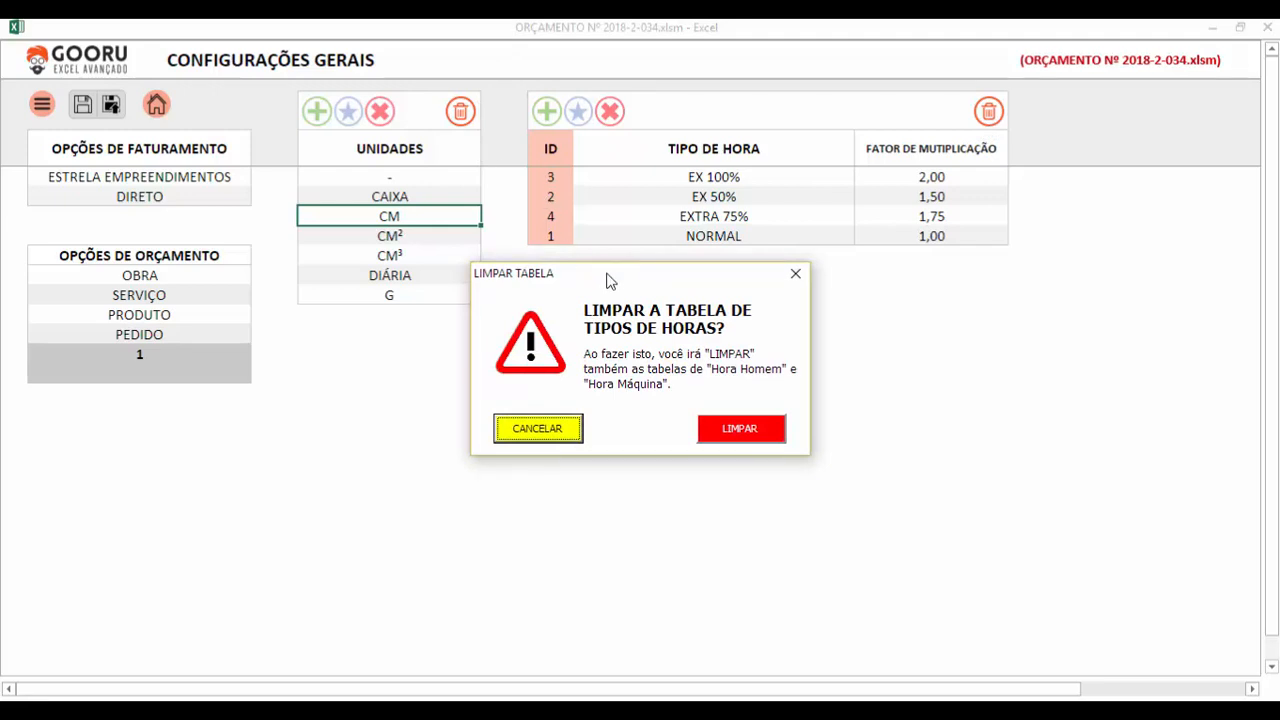
pyautogui.moveTo(607, 277); pyautogui.dragTo(764, 297)
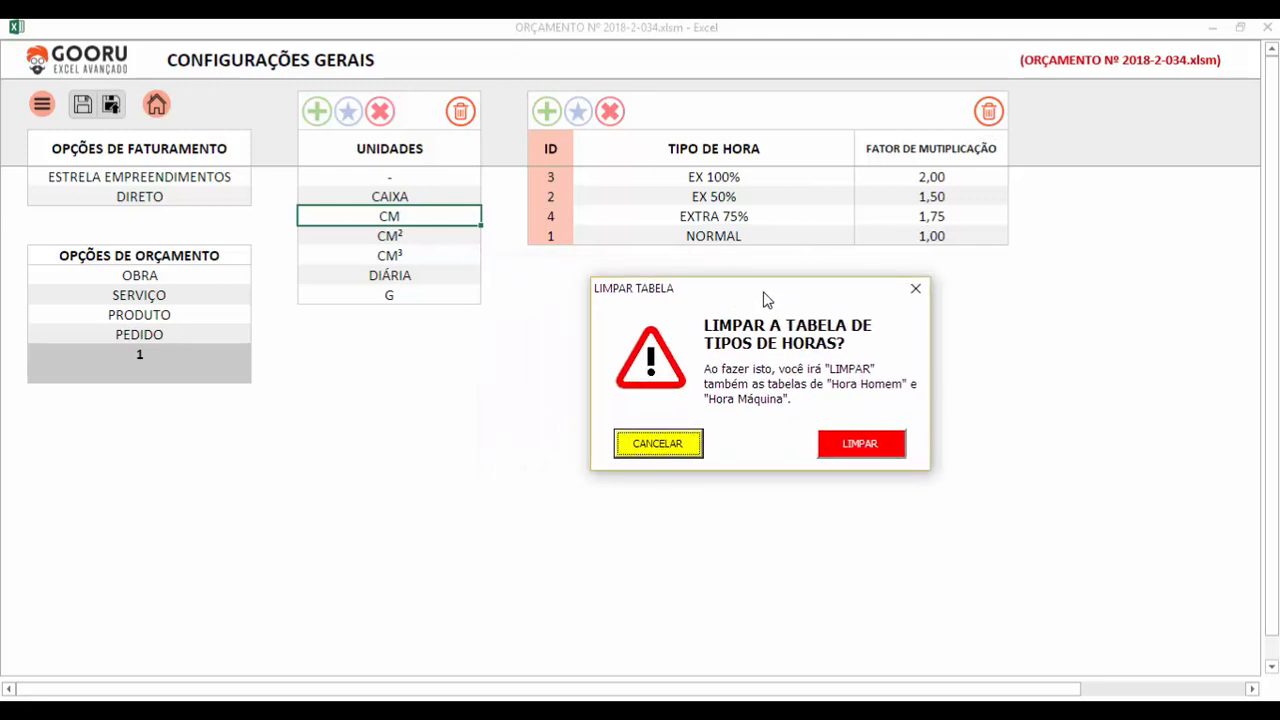